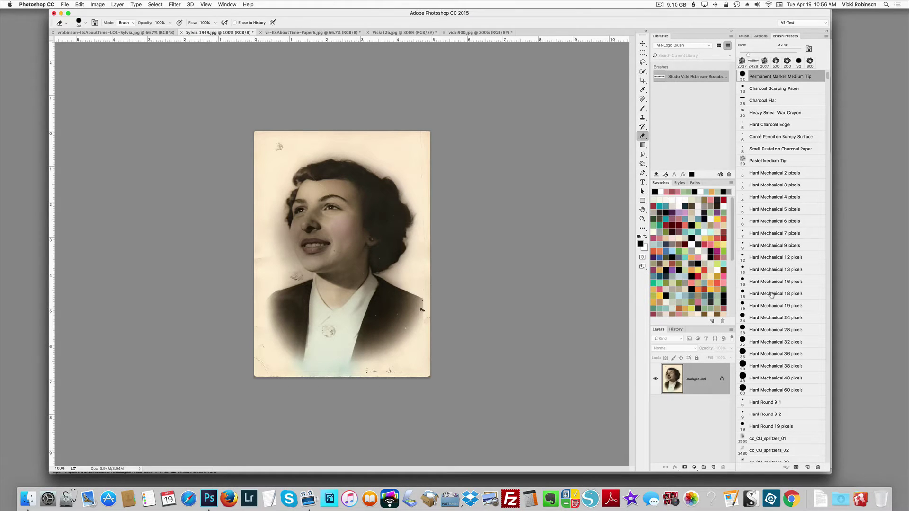
Step: Duplicate the portrait's Background layer and hide the original Background
left_click(761, 247)
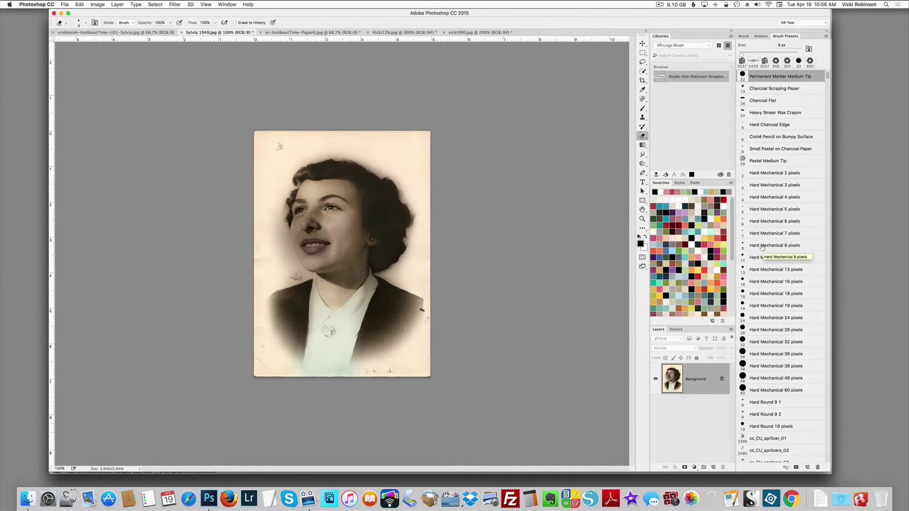
key("super+j")
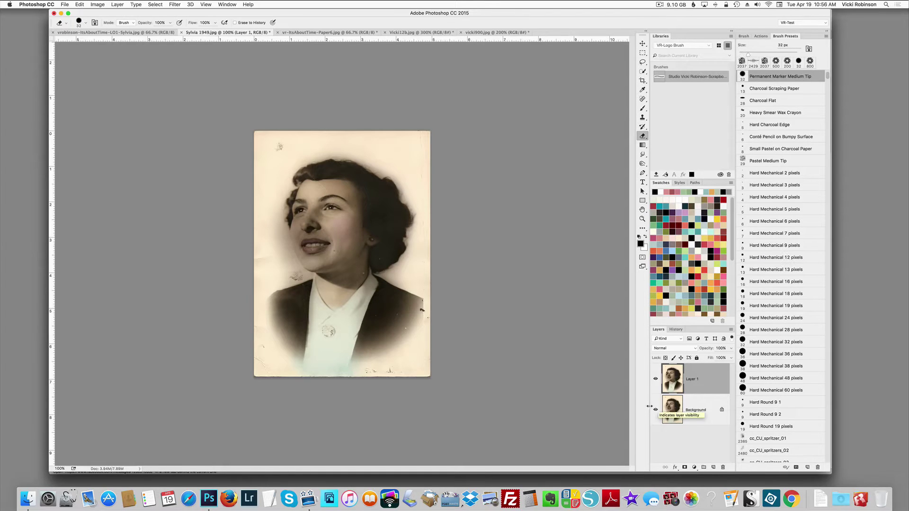
left_click(655, 410)
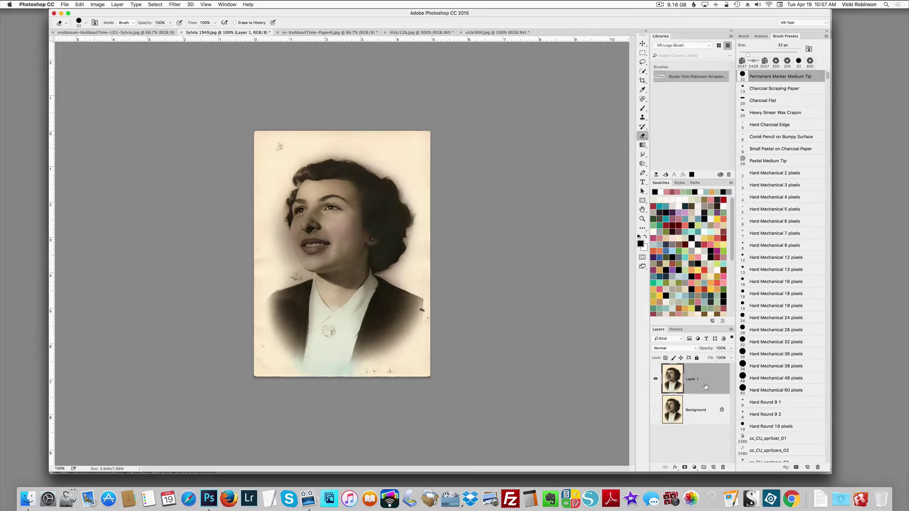
Step: Apply a Brightness/Contrast adjustment to the duplicated portrait layer with Brightness 18 and Contrast 41
left_click(97, 5)
mouse_move(108, 23)
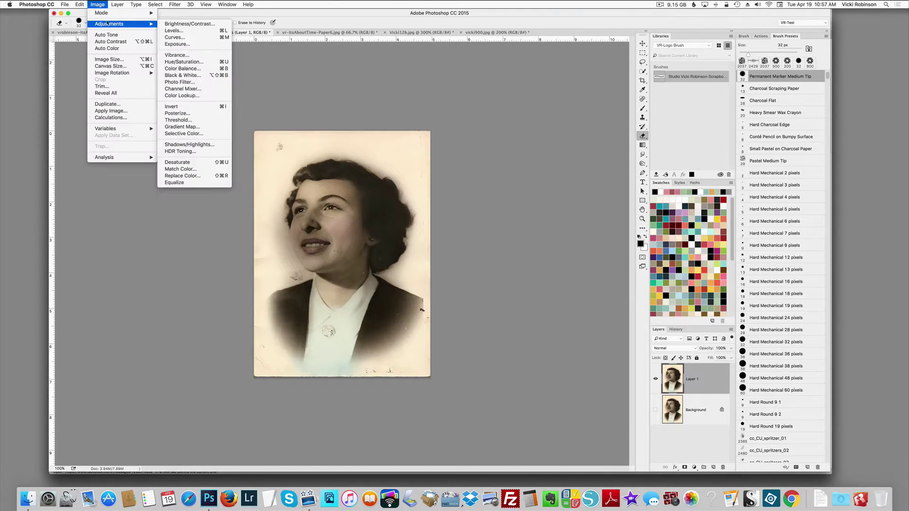
left_click(189, 24)
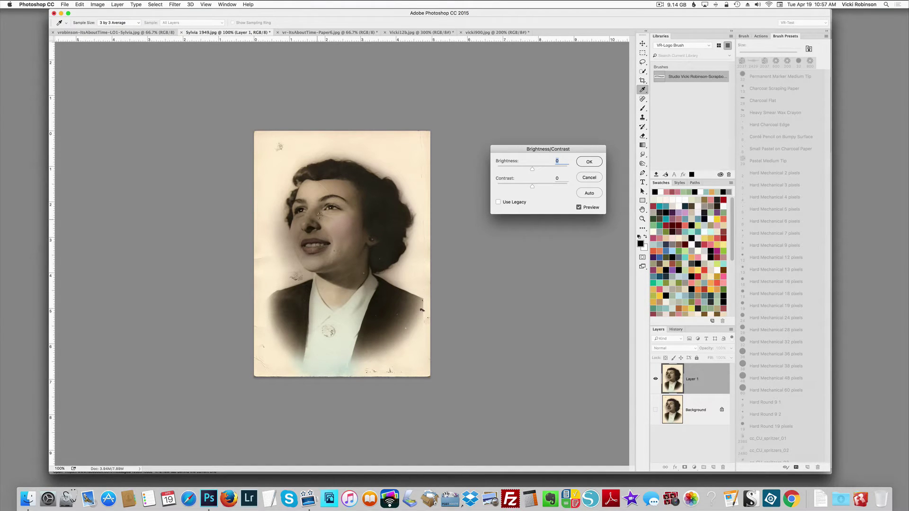
left_click_drag(533, 169, 537, 171)
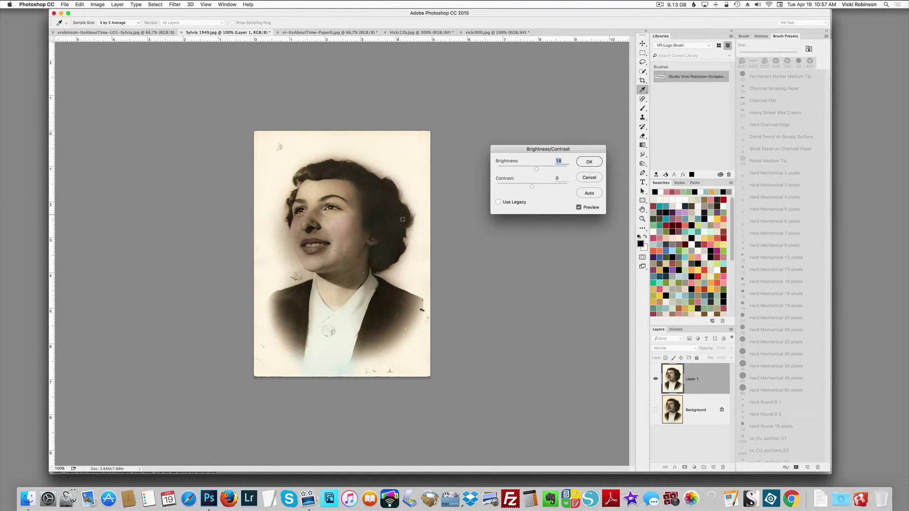
left_click_drag(533, 187, 546, 187)
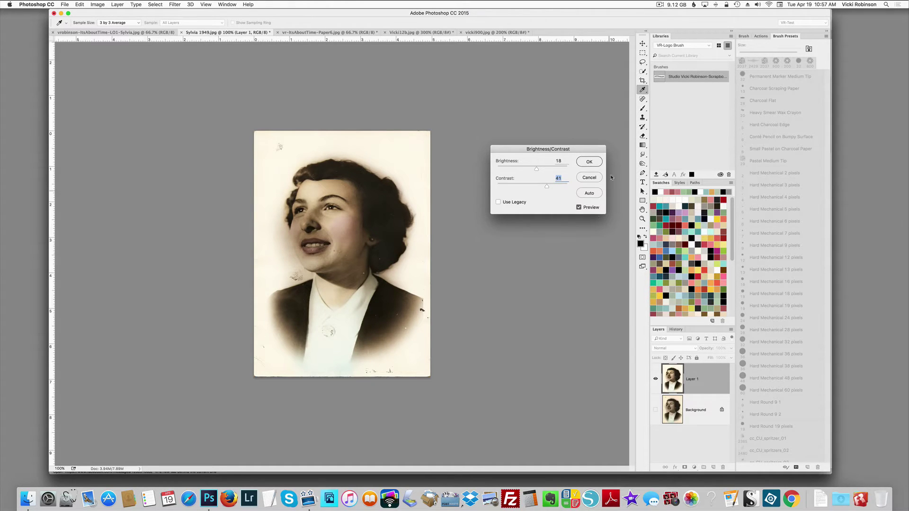
left_click(588, 162)
key("e")
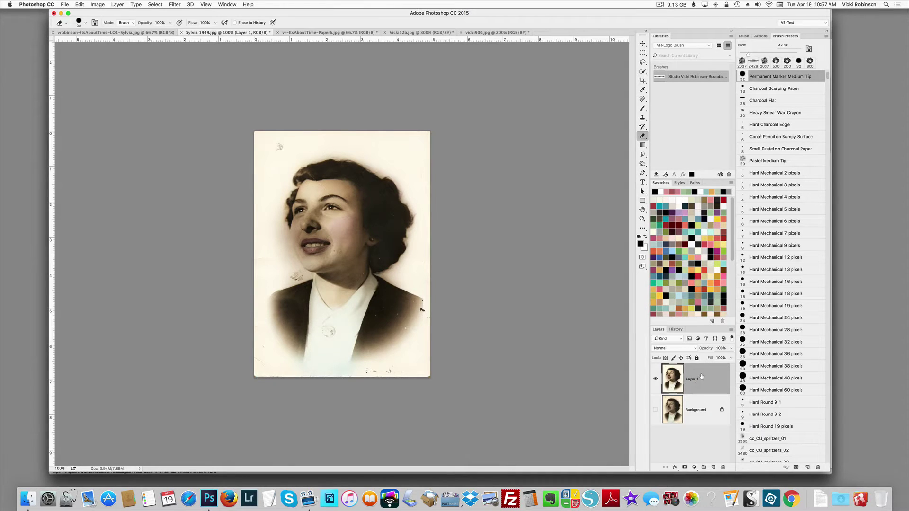
Step: Convert the portrait layer to pure black and white with a Threshold adjustment at level 70
left_click(98, 5)
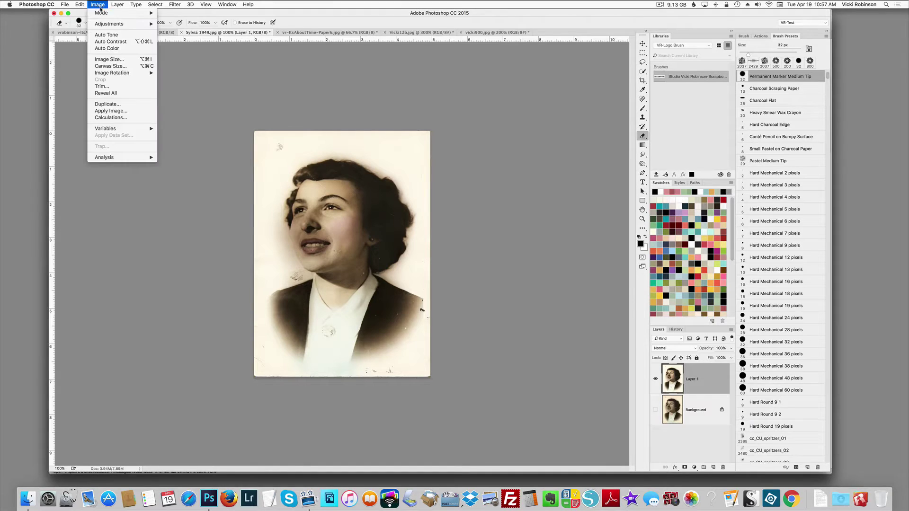
mouse_move(123, 24)
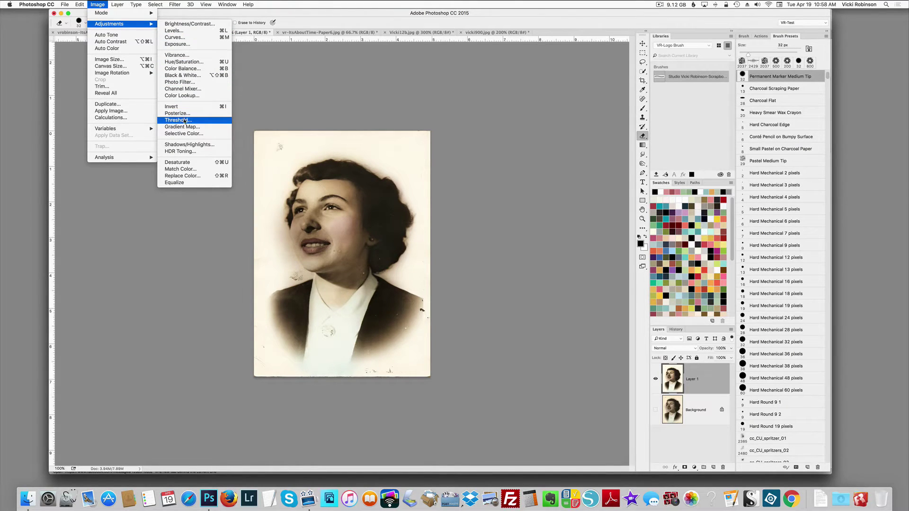
left_click(184, 120)
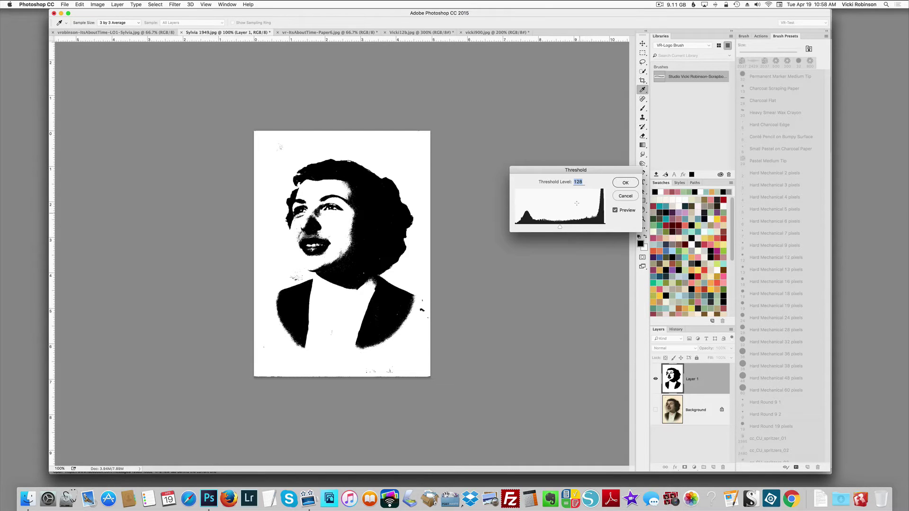
left_click_drag(560, 228, 513, 230)
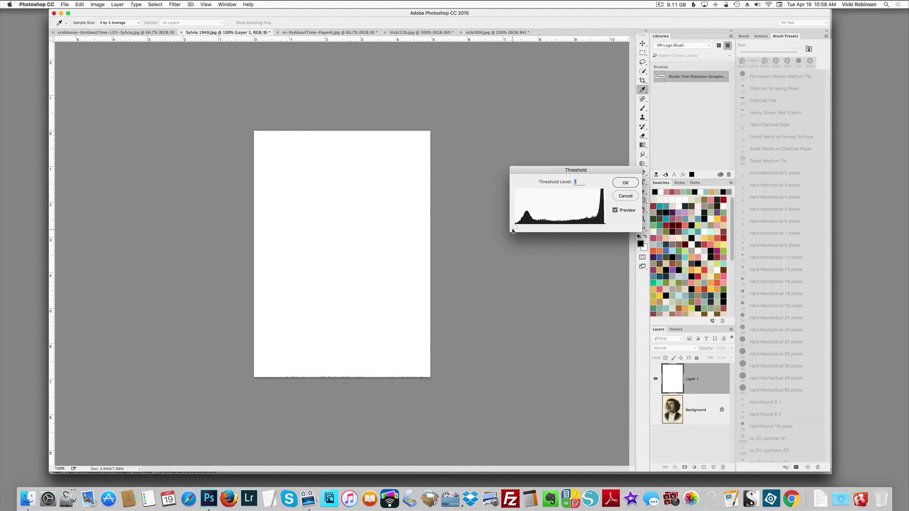
left_click_drag(512, 230, 541, 228)
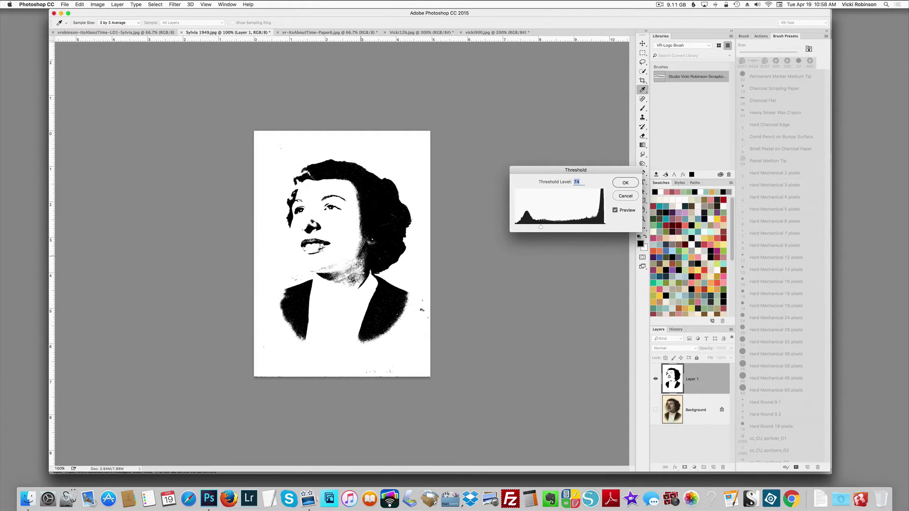
left_click_drag(540, 228, 539, 228)
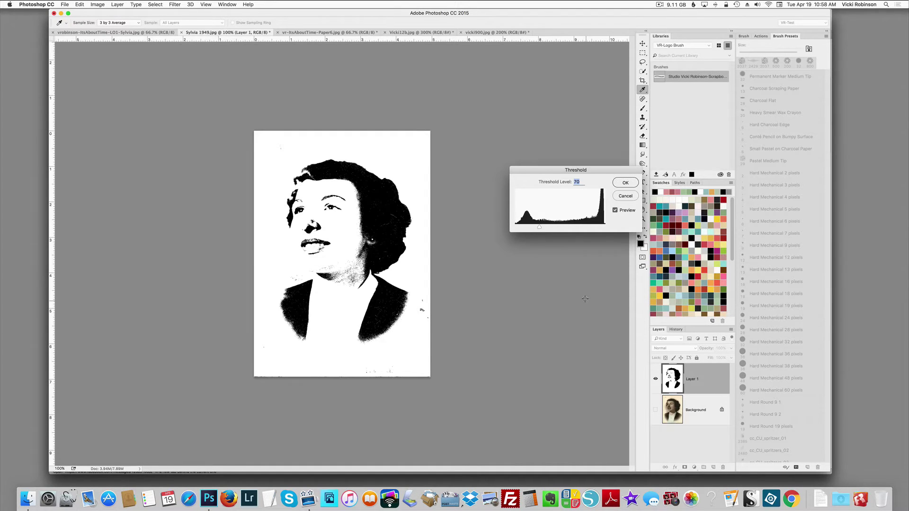
left_click(625, 182)
Step: Erase the stray specks around the shoulders, along the right and lower edges of the portrait layer
key("e")
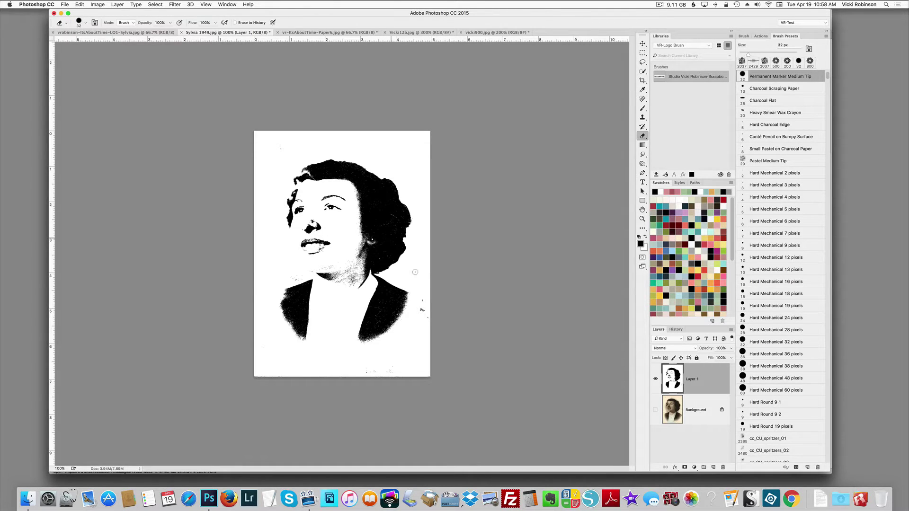
mouse_move(419, 297)
left_mouse_down()
mouse_move(421, 322)
mouse_move(426, 312)
mouse_move(391, 371)
mouse_move(355, 373)
mouse_move(423, 329)
mouse_move(412, 363)
mouse_move(265, 366)
mouse_move(260, 342)
left_mouse_up()
key("i")
right_click(304, 380)
key("Escape")
key("shift+BackSpace")
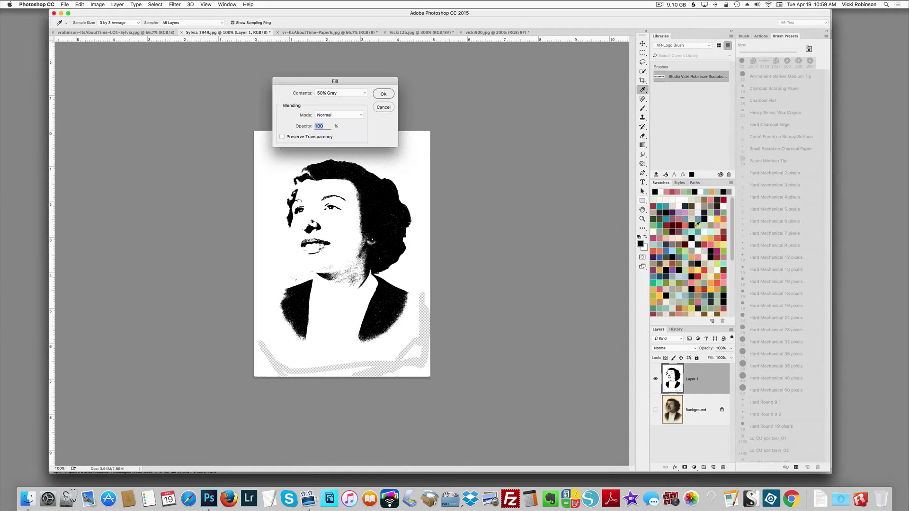
left_click(391, 106)
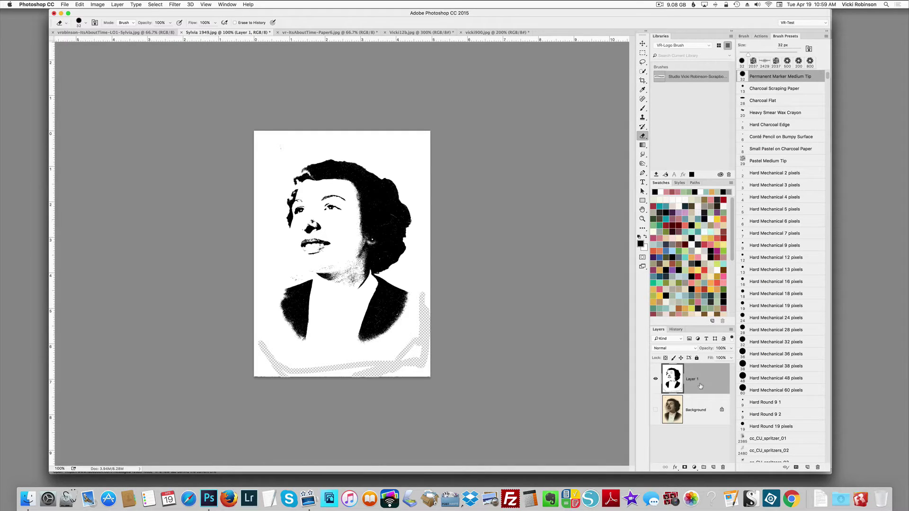
Step: Copy the black-and-white portrait layer into the vr-ItsAboutTime-Paper6.jpg document
key("v")
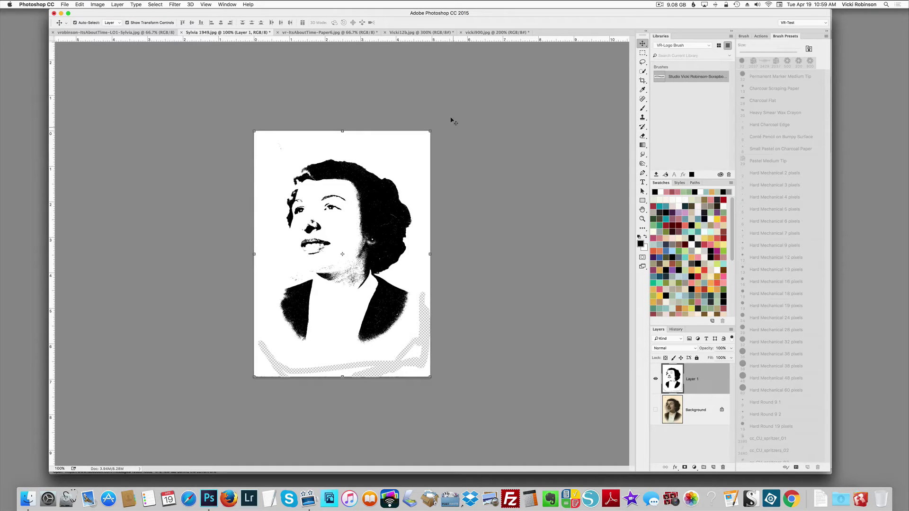
left_click_drag(382, 146, 354, 30)
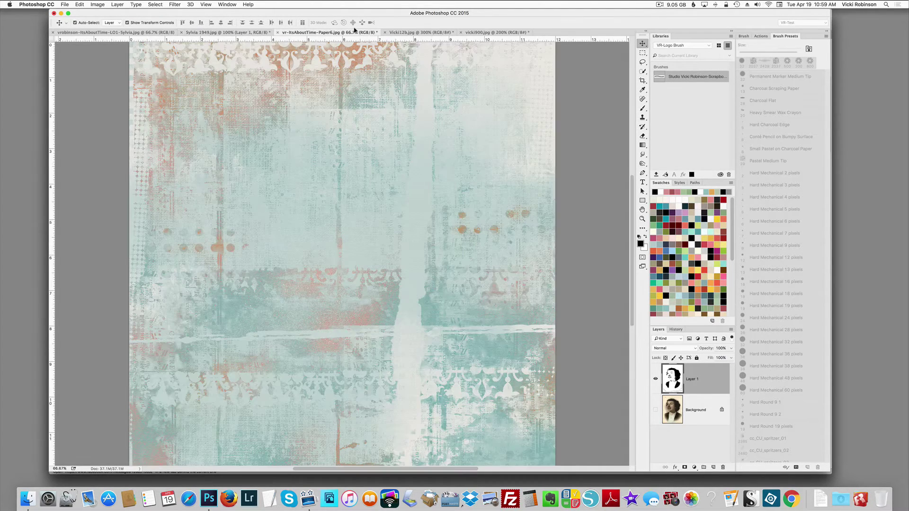
left_click_drag(408, 199, 410, 201)
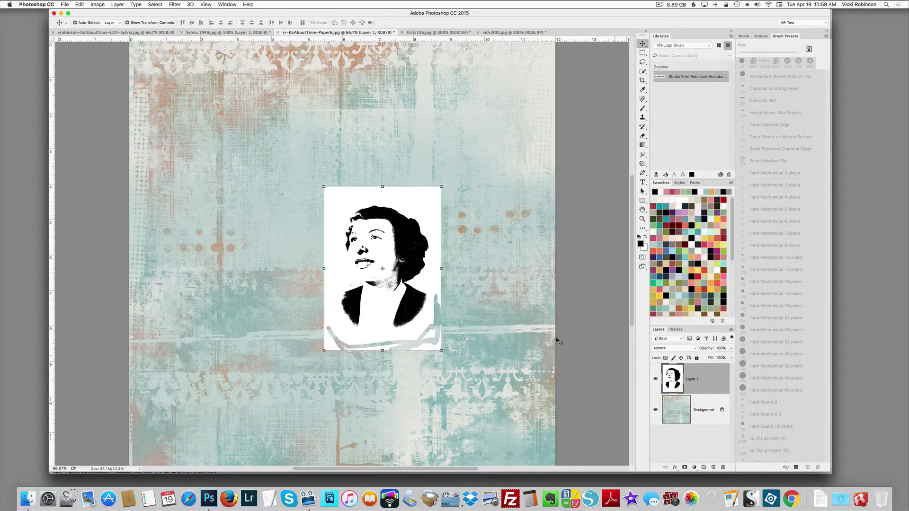
Step: Scale the portrait up proportionally on the paper to about 146%
left_click(440, 350)
left_click_drag(440, 351, 495, 428)
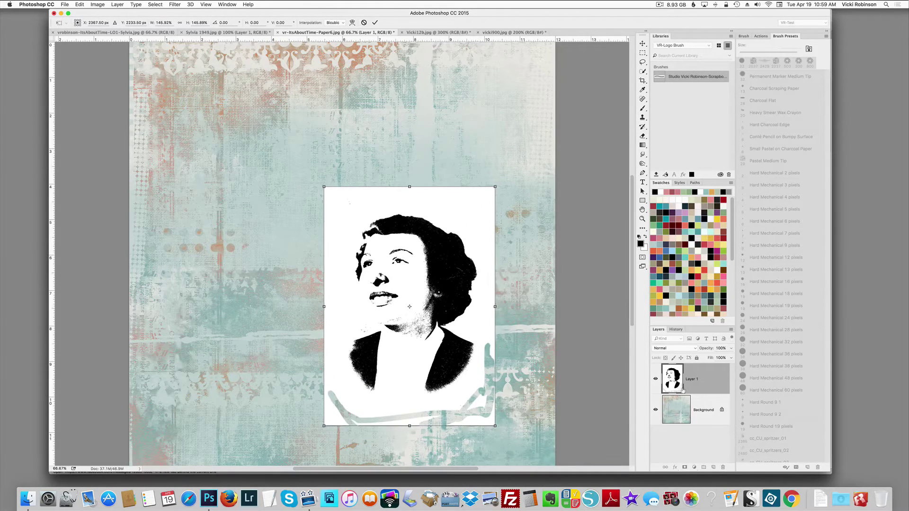
left_click(375, 22)
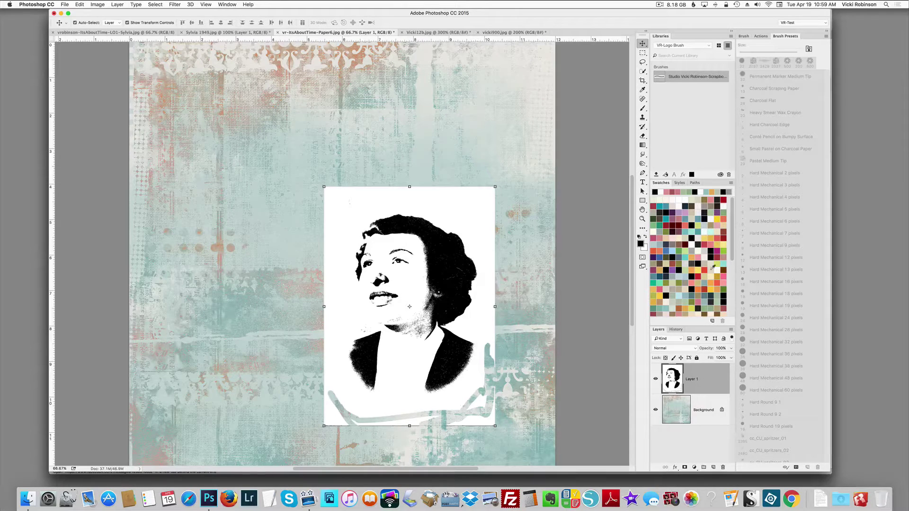
Step: Set the portrait layer's blend mode to Multiply and erase the leftover dark line along its lower edge
left_click(686, 349)
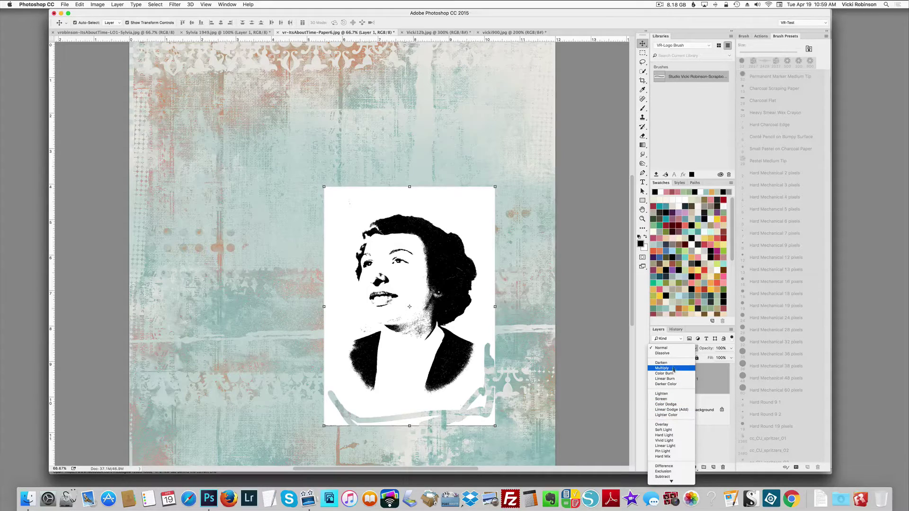
left_click(673, 368)
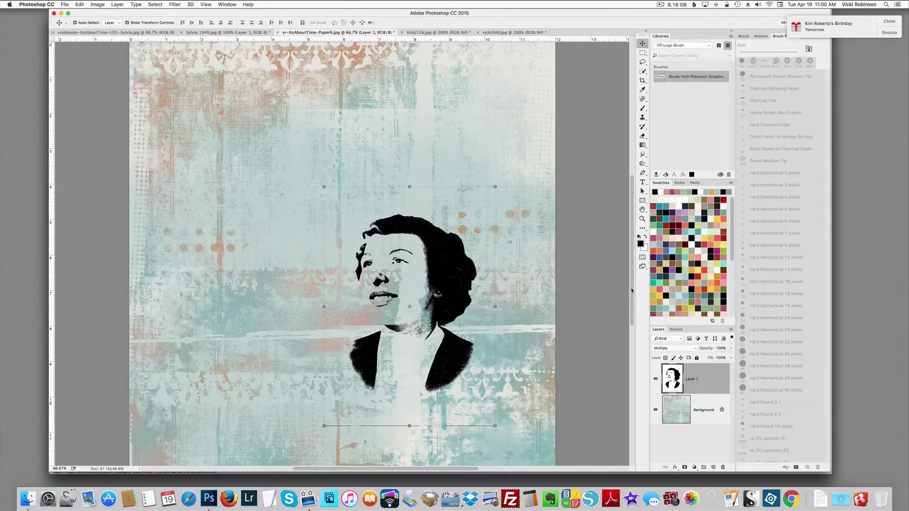
scroll(631, 289, "down", 3)
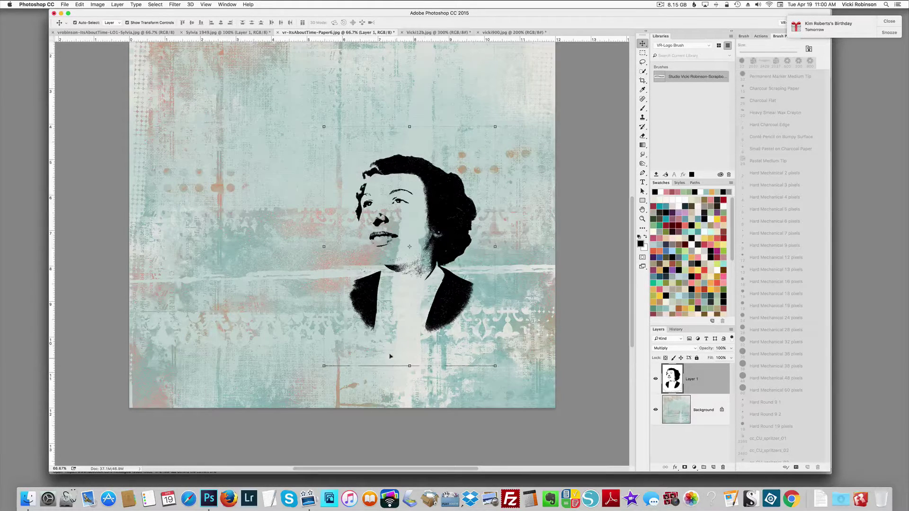
key("e")
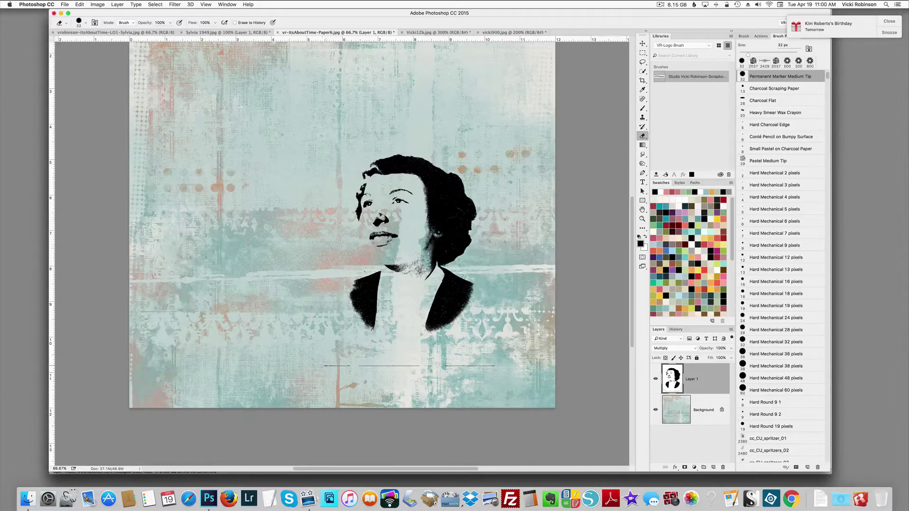
left_click_drag(324, 365, 483, 365)
Step: Enlarge the portrait again with Free Transform to about 124%, keeping its proportions
key("super+t")
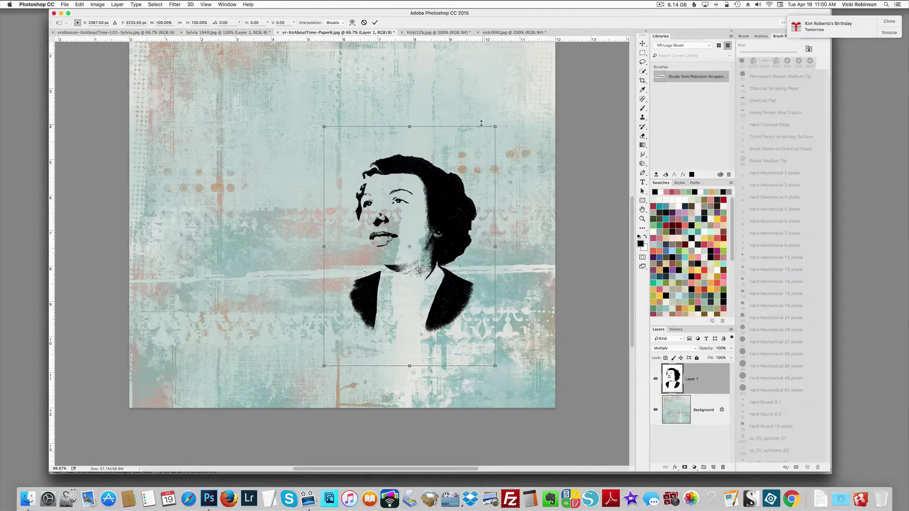
left_click_drag(495, 126, 541, 53)
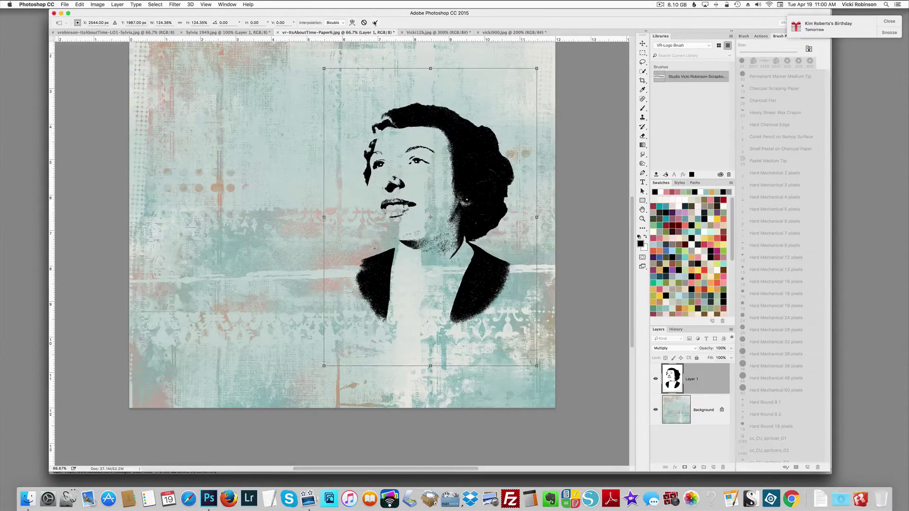
left_click(375, 23)
Step: Move the enlarged portrait leftward, closer to the middle of the paper
key("super+minus")
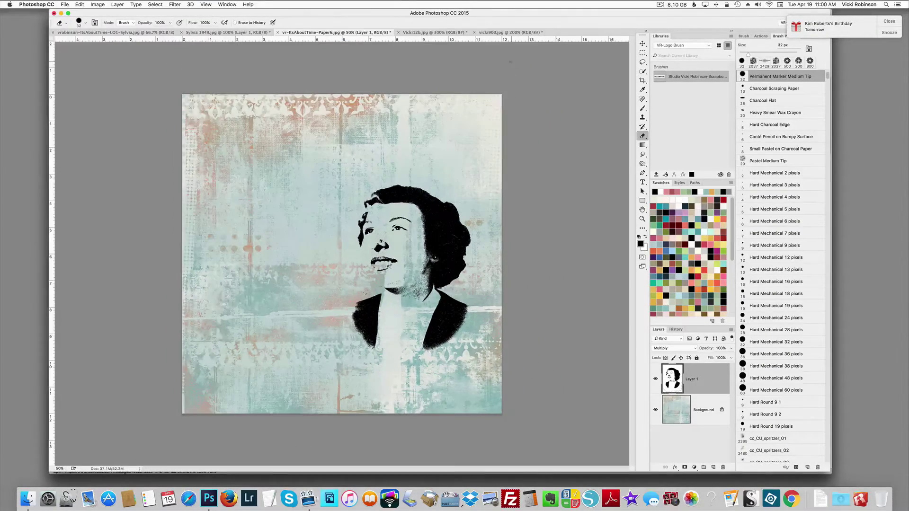
mouse_move(447, 229)
left_mouse_down()
mouse_move(381, 217)
mouse_move(407, 242)
left_mouse_up()
key("super+z")
key("v")
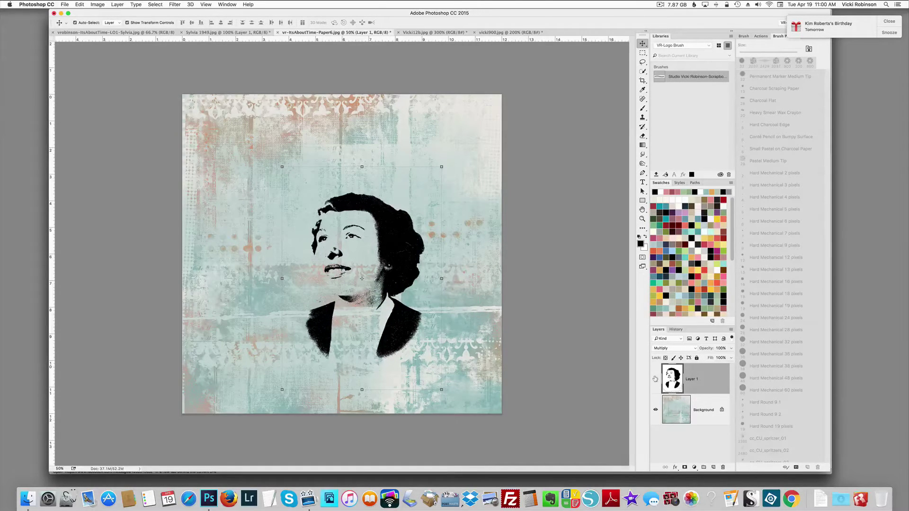
Step: Hide the portrait layer on the paper, define the original document's threshold portrait as a brush preset named after its file, and return to the paper
left_click(655, 378)
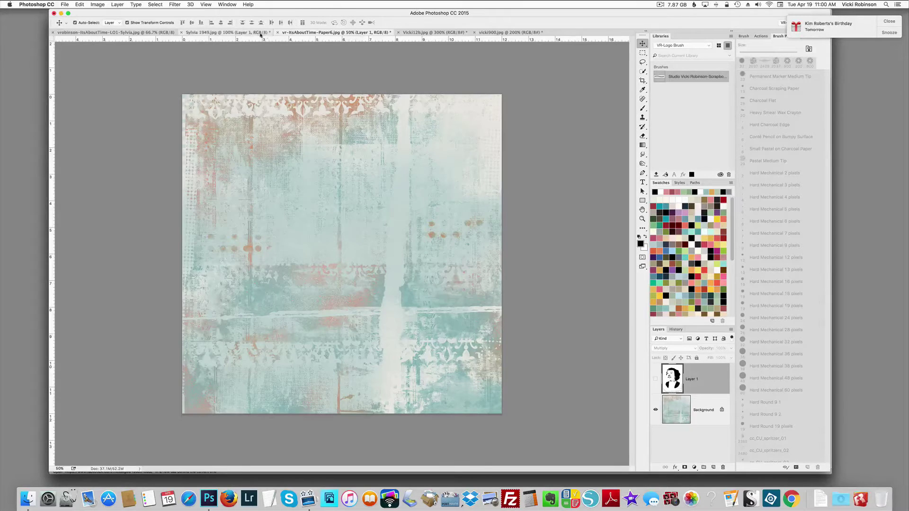
left_click(246, 32)
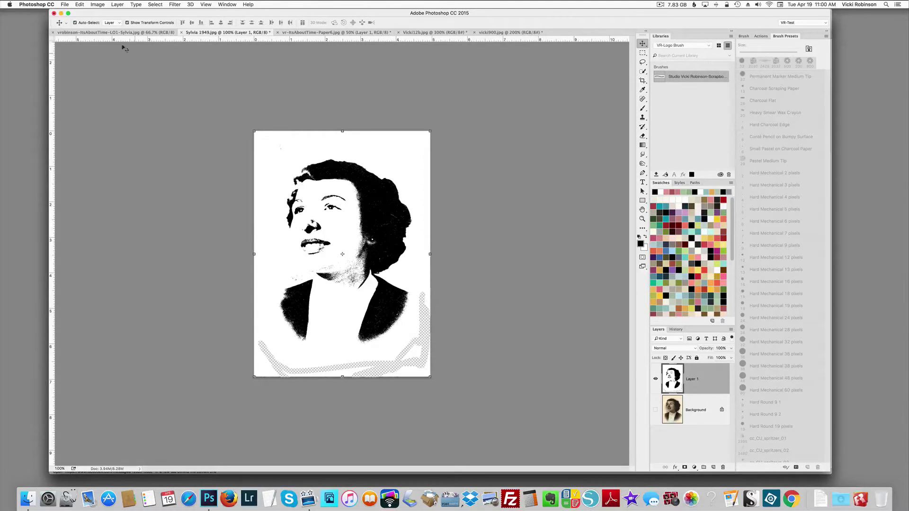
left_click(81, 5)
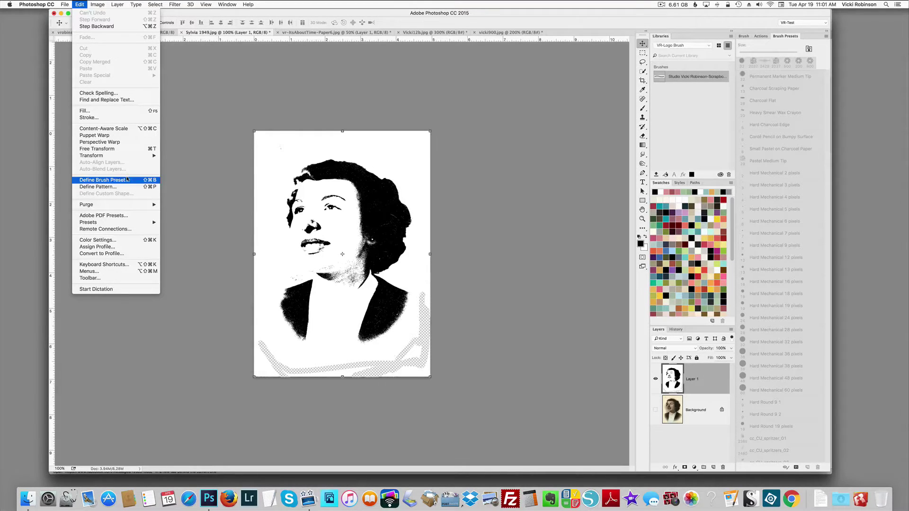
left_click(130, 182)
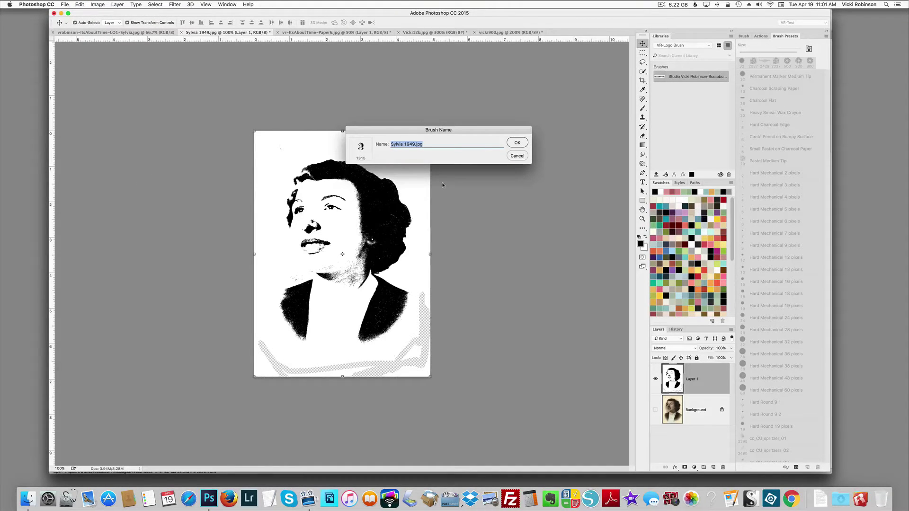
left_click(517, 143)
left_click(301, 32)
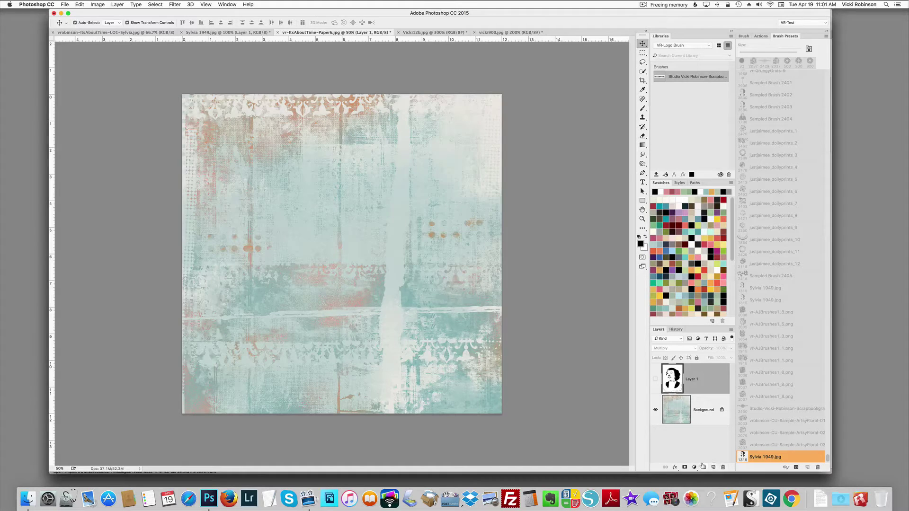
Step: Add a new empty layer above the hidden portrait layer and activate the Brush tool with the new portrait brush
left_click(704, 468)
key("b")
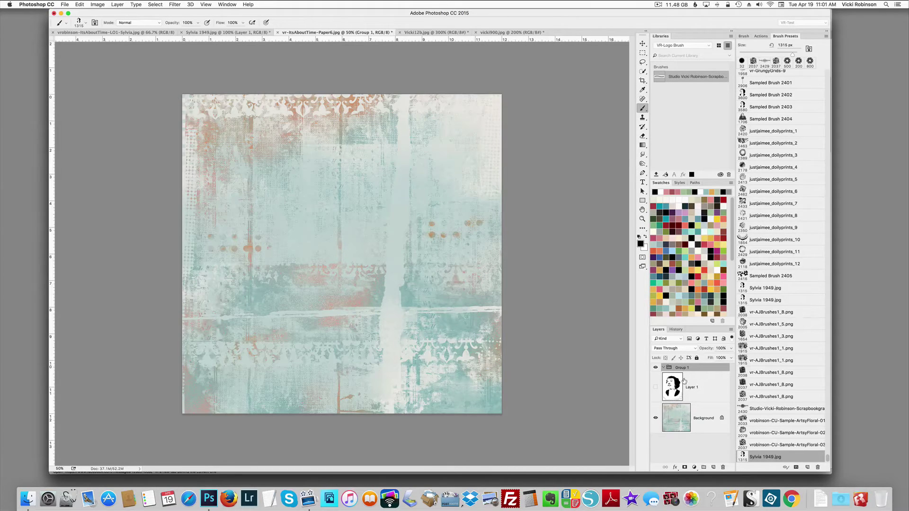
key("super+z")
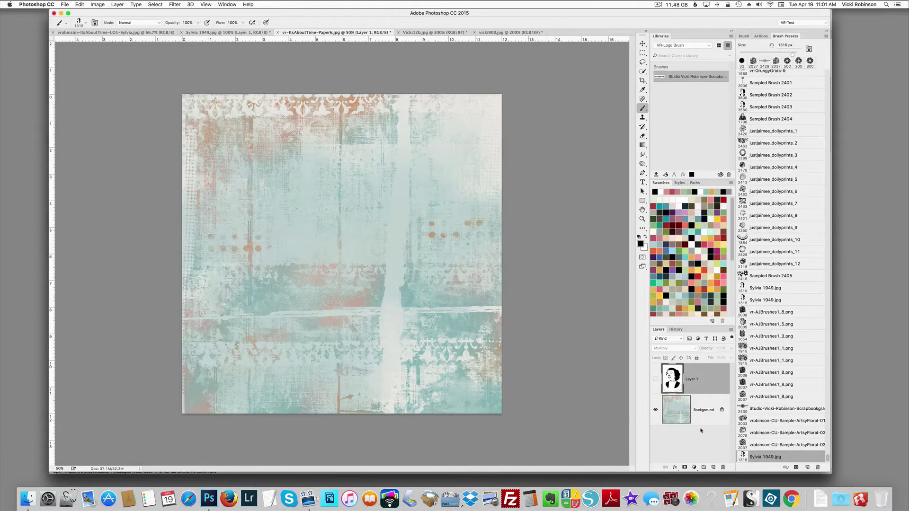
left_click(713, 467)
mouse_move(412, 208)
left_mouse_down()
mouse_move(407, 284)
mouse_move(373, 237)
mouse_move(390, 241)
mouse_move(392, 256)
left_mouse_up()
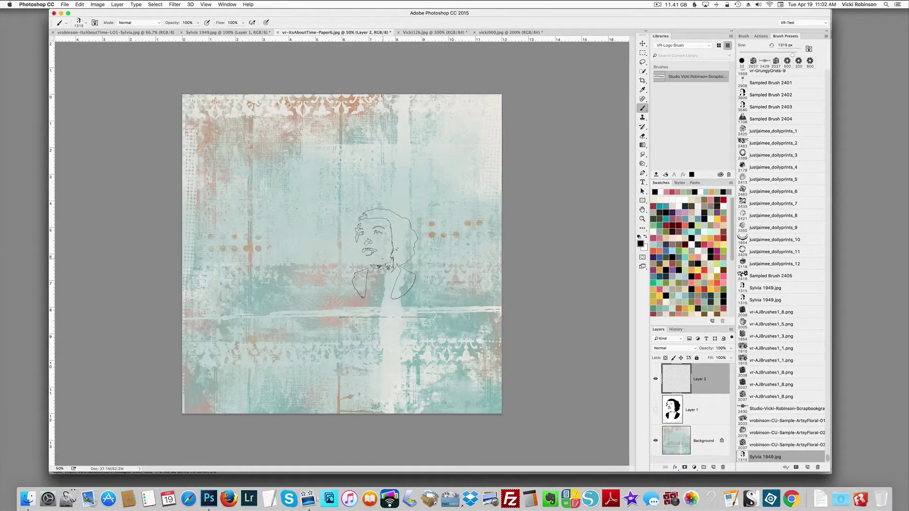
Step: Enlarge the portrait brush to 2800 px, stamp it once in black near the middle of the paper, and hide that layer
key("bracketright")
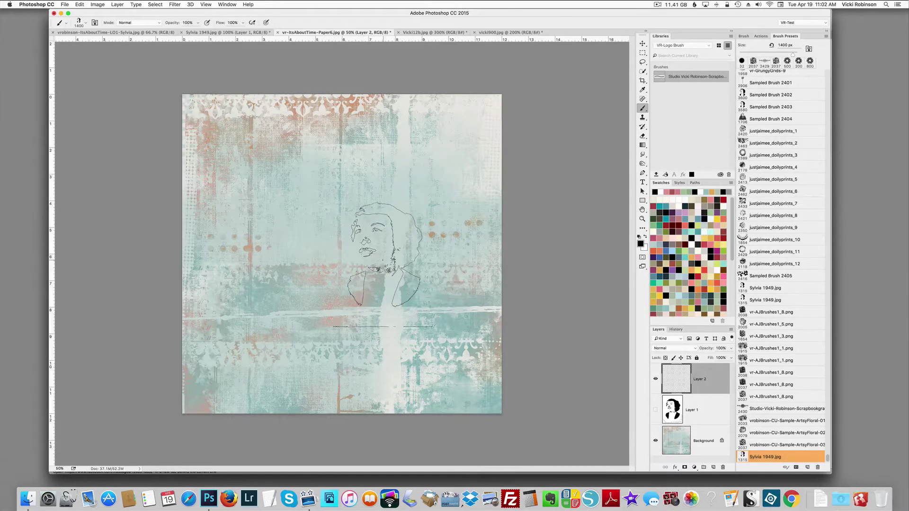
key("bracketright")
key("bracketright")
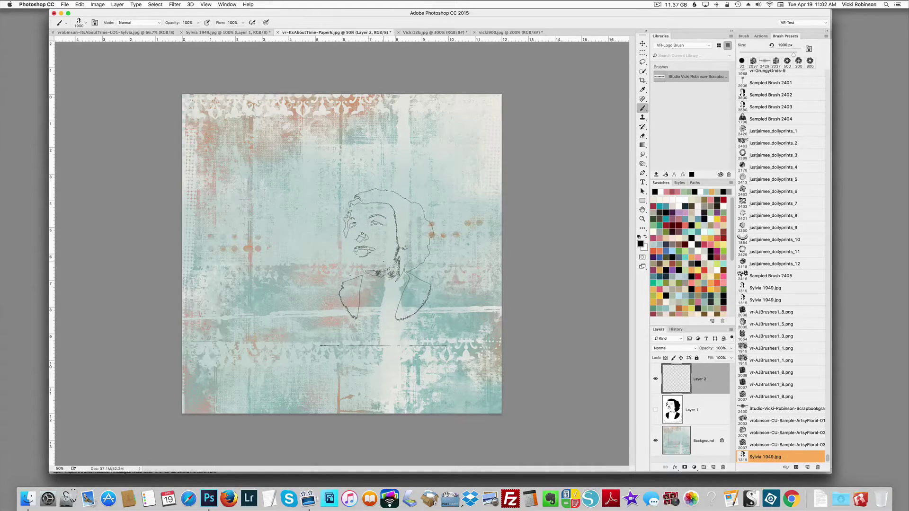
key("bracketright")
key("bracketright")
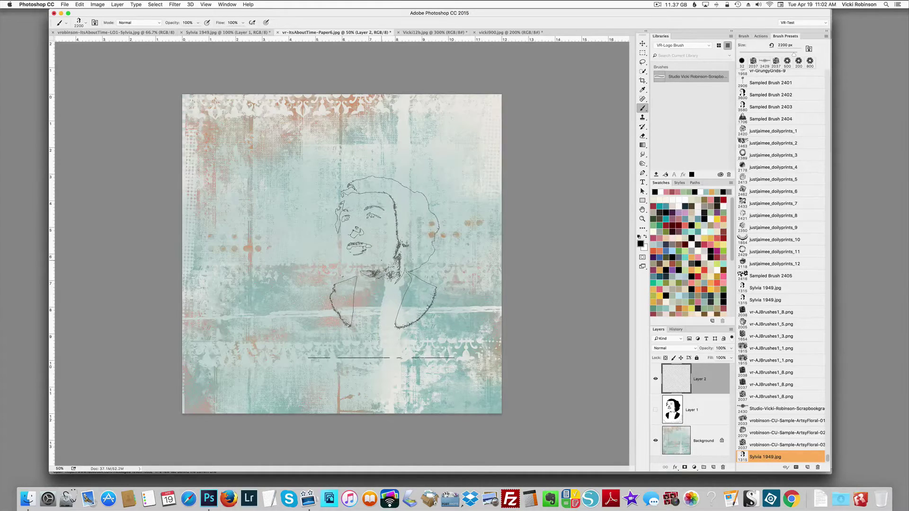
key("bracketright")
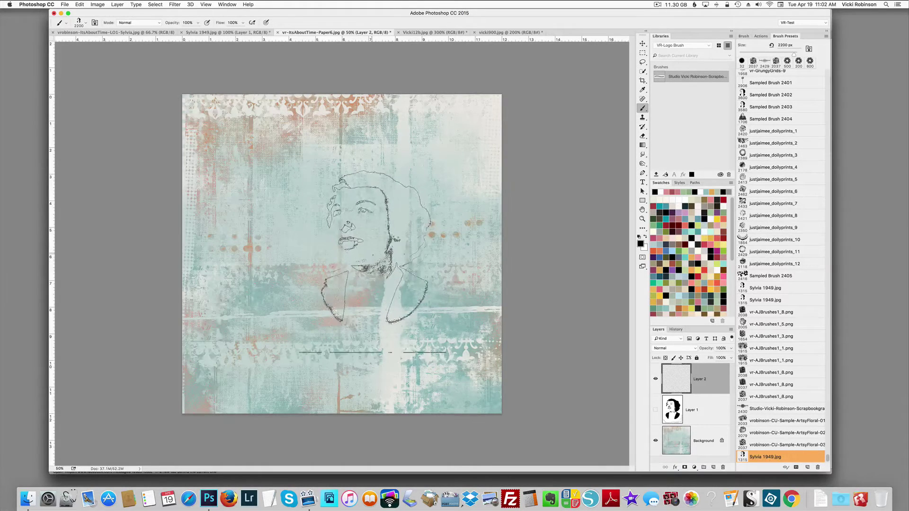
key("bracketright")
key("bracketright")
key("bracketright")
key("bracketright")
key("bracketright")
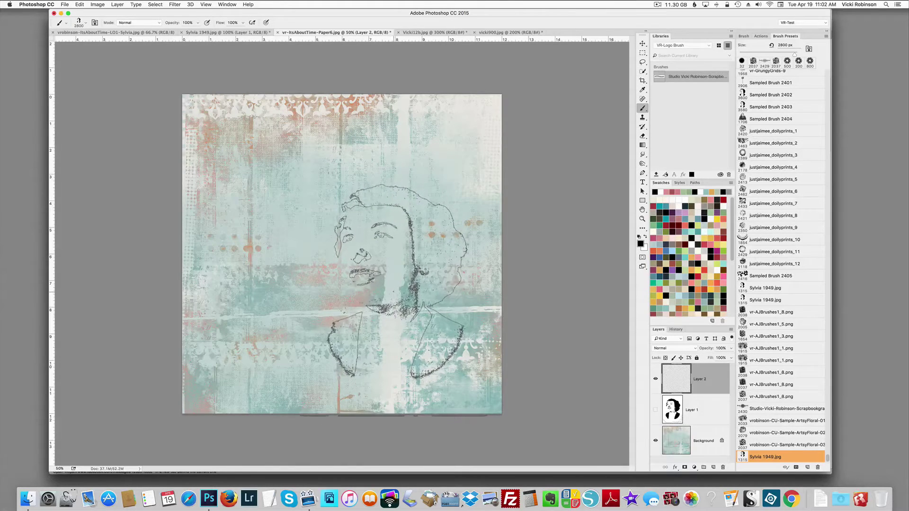
left_click(398, 283)
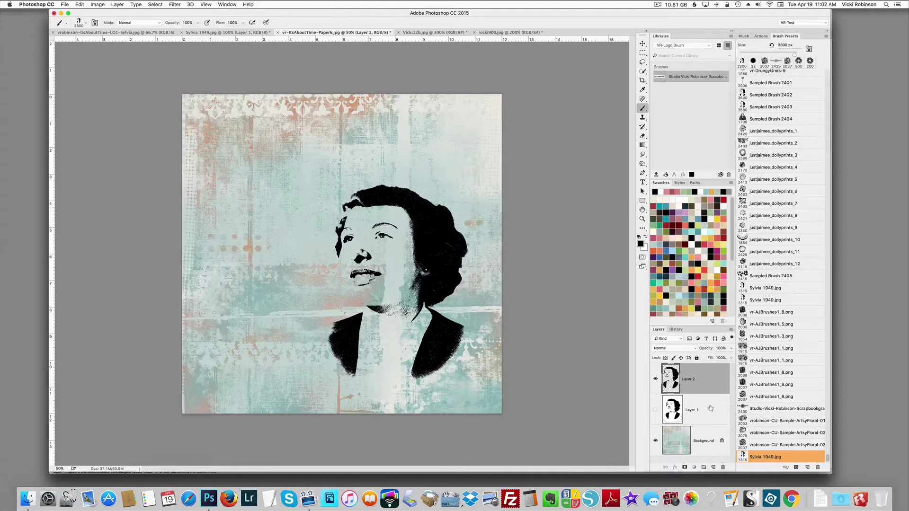
left_click(655, 377)
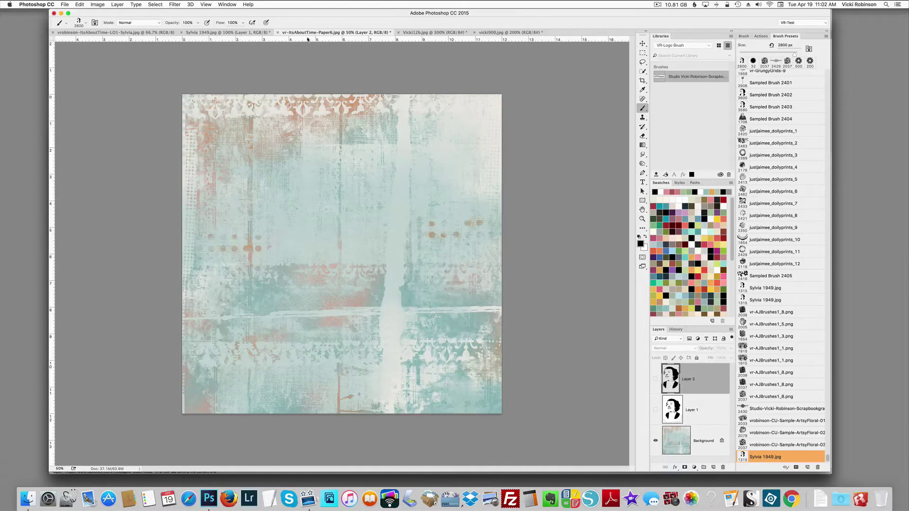
Step: Reveal the original old portrait by hiding its threshold layer, and bring up the photo of the woman with glasses
left_click(417, 32)
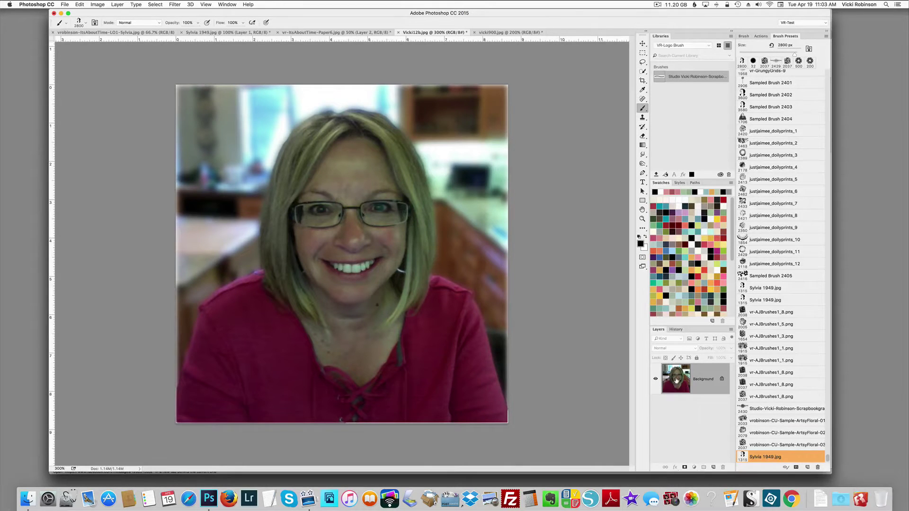
left_click(227, 33)
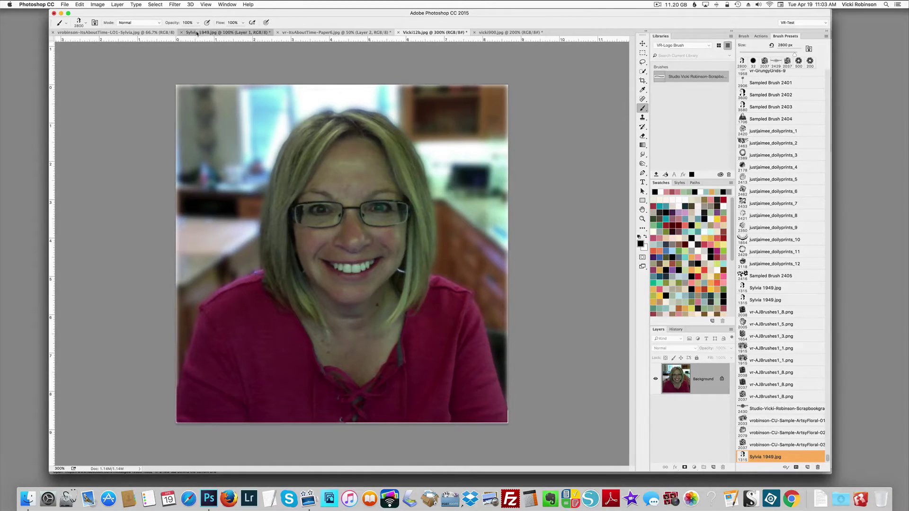
left_click(654, 378)
left_click(655, 409)
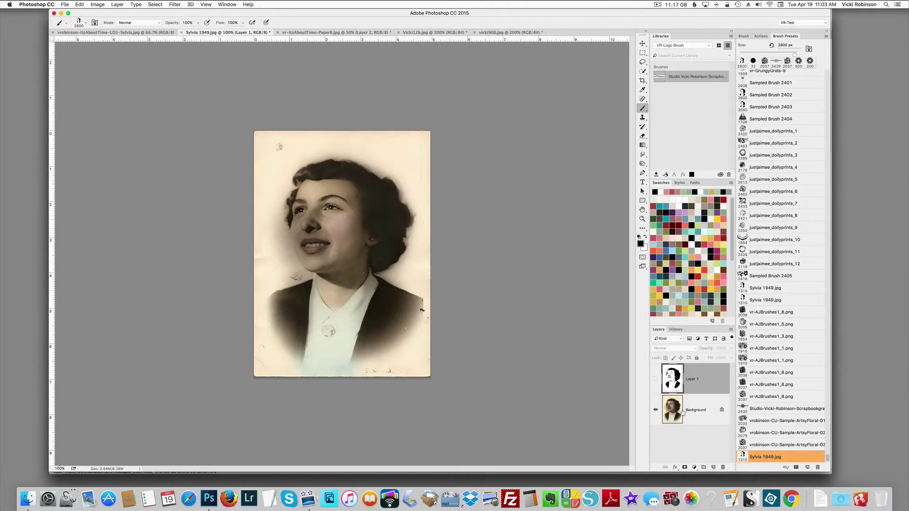
left_click(415, 32)
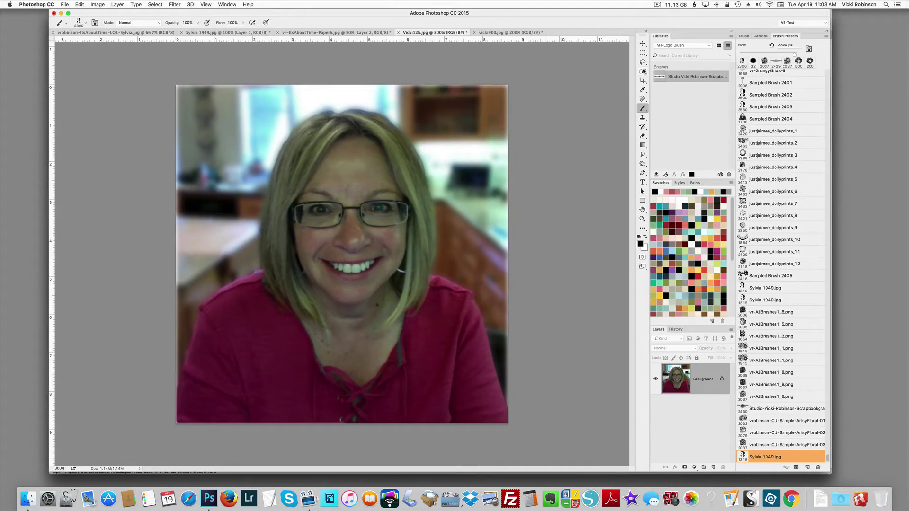
Step: Use Quick Selection with an adjusted brush size to select the hair and red top along the left side of the woman
left_click(642, 71)
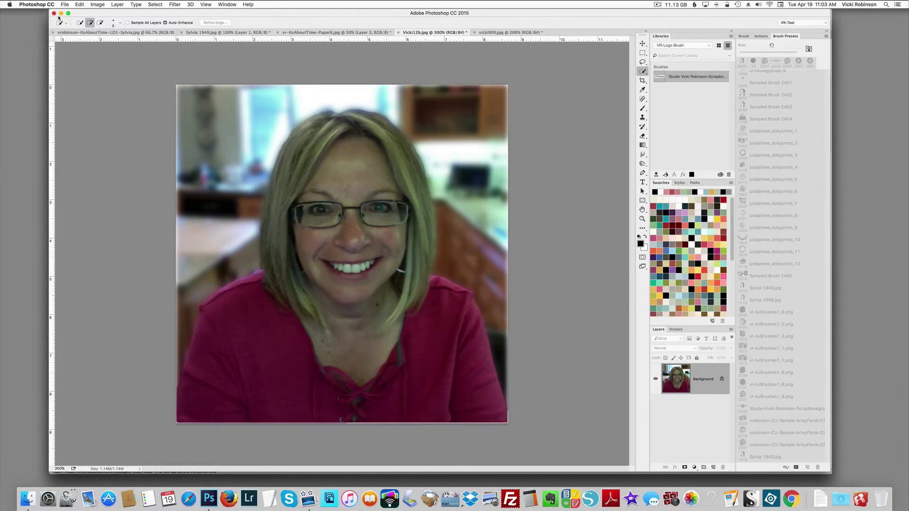
left_click(113, 25)
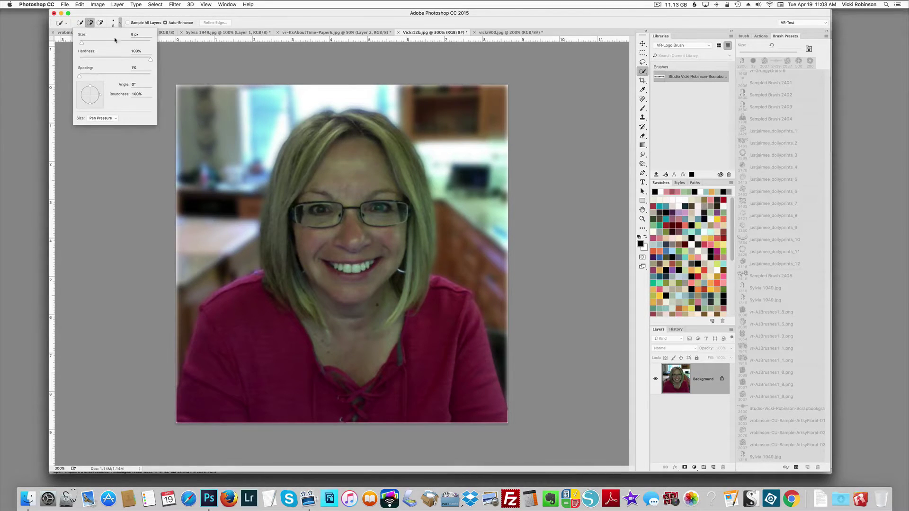
left_click_drag(82, 44, 89, 43)
left_click(116, 21)
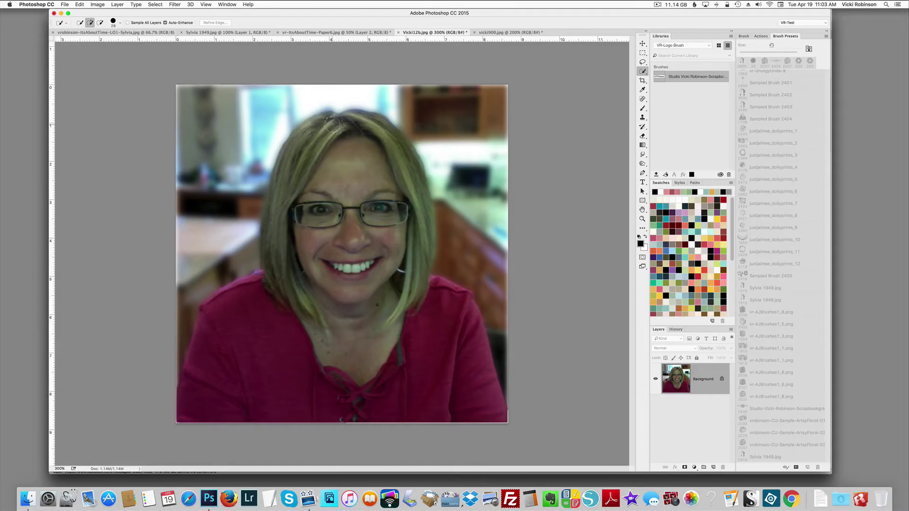
key("bracketleft")
key("bracketleft")
key("bracketleft")
left_click_drag(327, 122, 289, 149)
left_click_drag(274, 258, 274, 279)
mouse_move(260, 273)
left_mouse_down()
mouse_move(210, 300)
mouse_move(193, 359)
mouse_move(194, 371)
mouse_move(206, 367)
left_mouse_up()
Step: Subtract the kitchen background beside the woman's hair and left shoulder from the selection
key("alt")
left_click(256, 213)
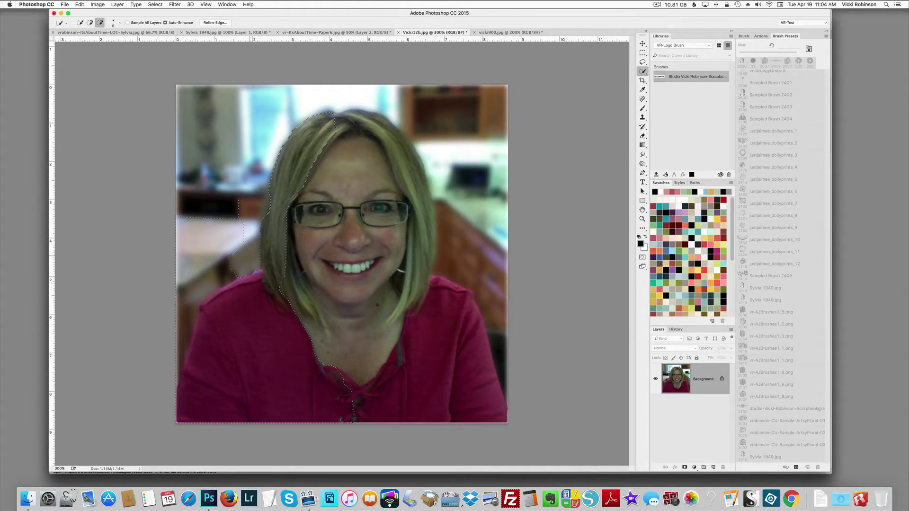
left_click(237, 247)
left_click(181, 345)
key("alt")
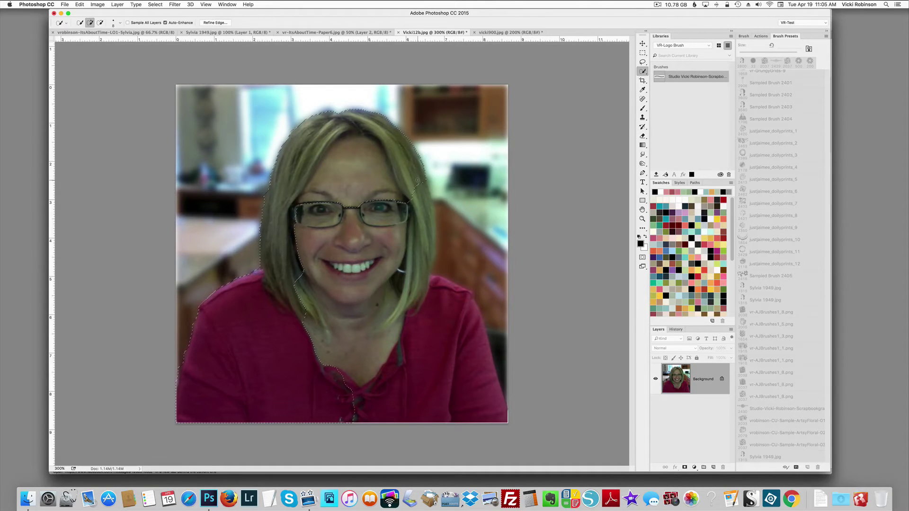
Step: Extend the selection over the remaining hair, face and right side of the top until it encloses the whole woman
left_click(426, 201)
left_click(419, 267)
key("alt")
key("alt")
Step: Copy the selected woman onto a new layer and hide the Background layer
key("super+plus")
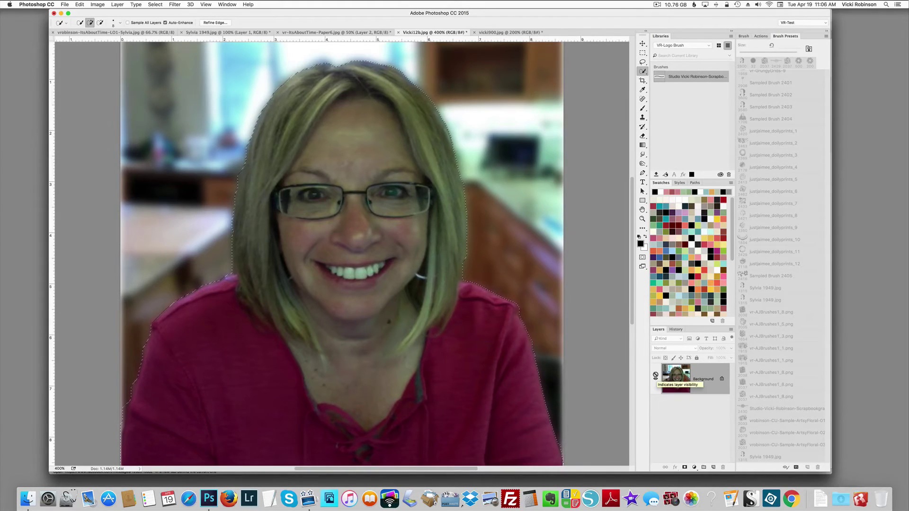
key("super+j")
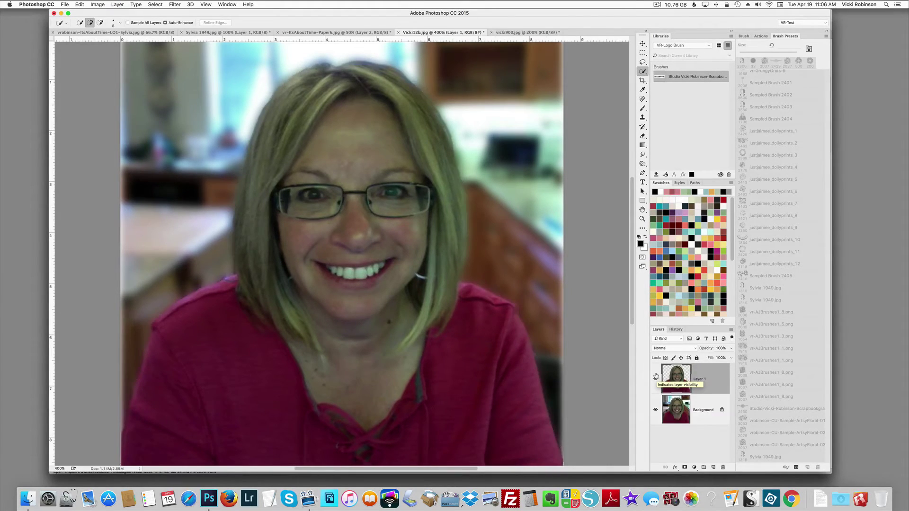
left_click(655, 409)
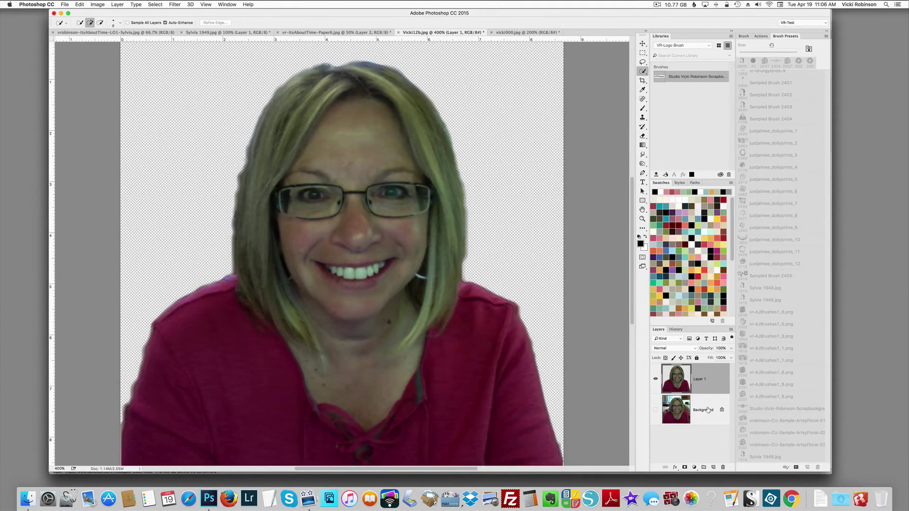
key("super+minus")
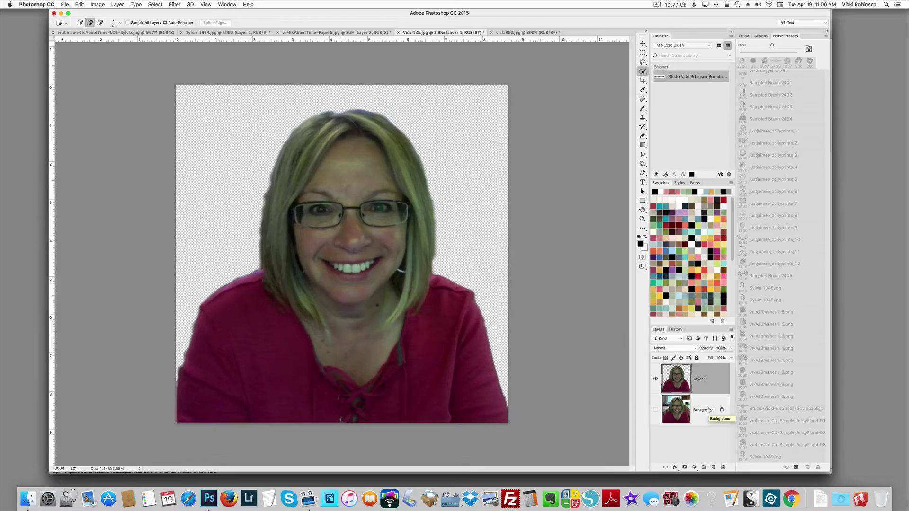
key("super+minus")
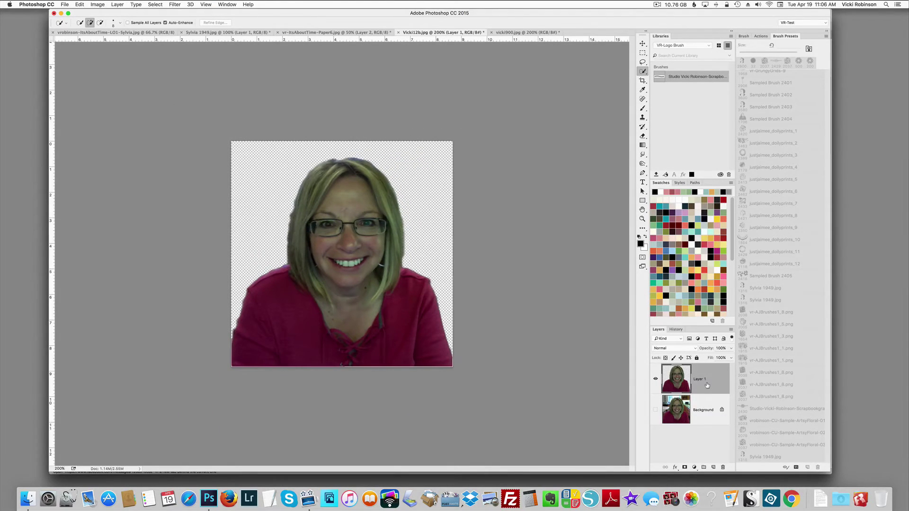
Step: Apply a Threshold adjustment with level 78 to the cut-out woman's layer
left_click(97, 4)
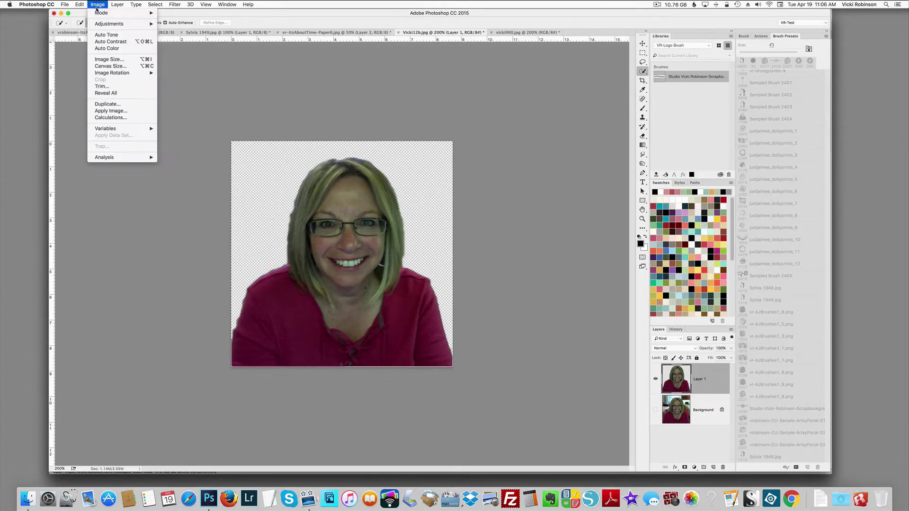
mouse_move(103, 25)
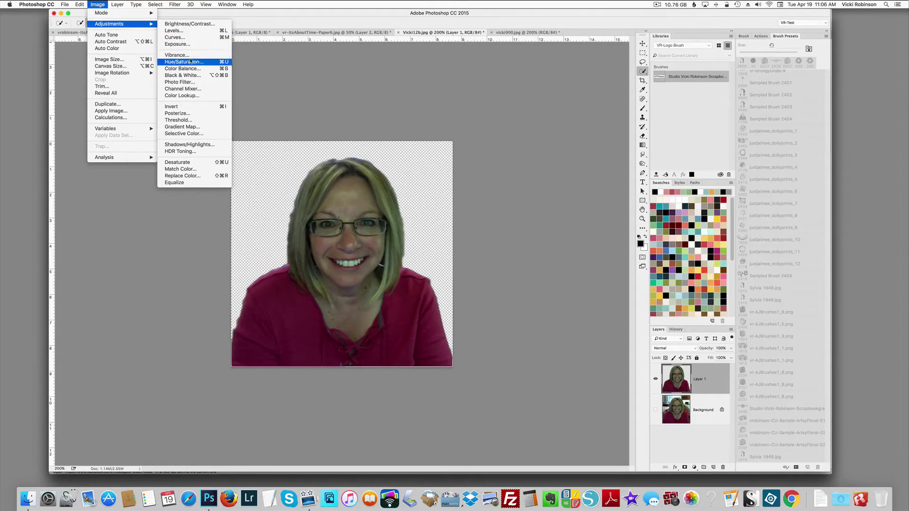
left_click(187, 119)
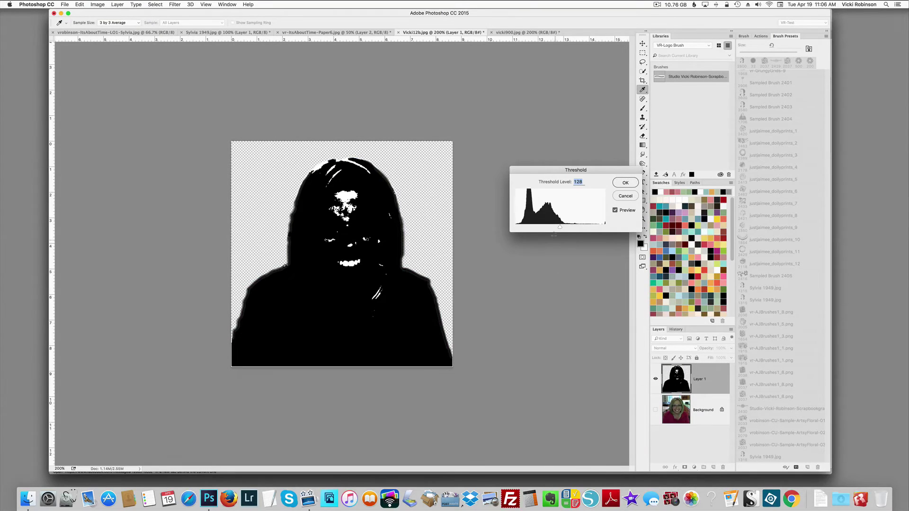
left_click_drag(559, 227, 542, 229)
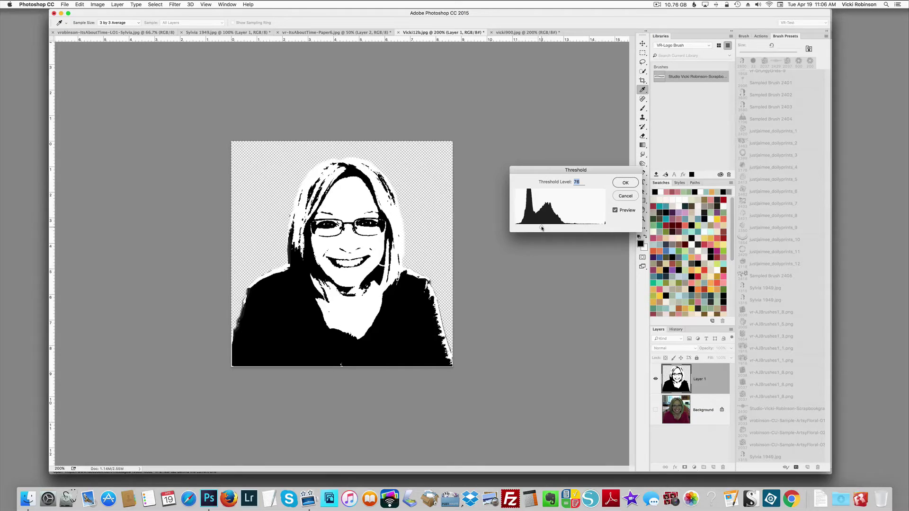
left_click_drag(542, 229, 542, 228)
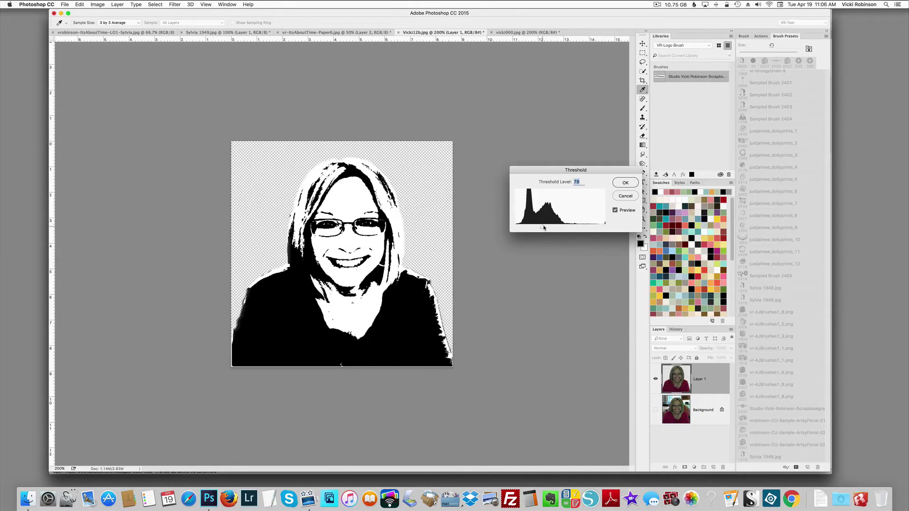
left_click(626, 183)
key("w")
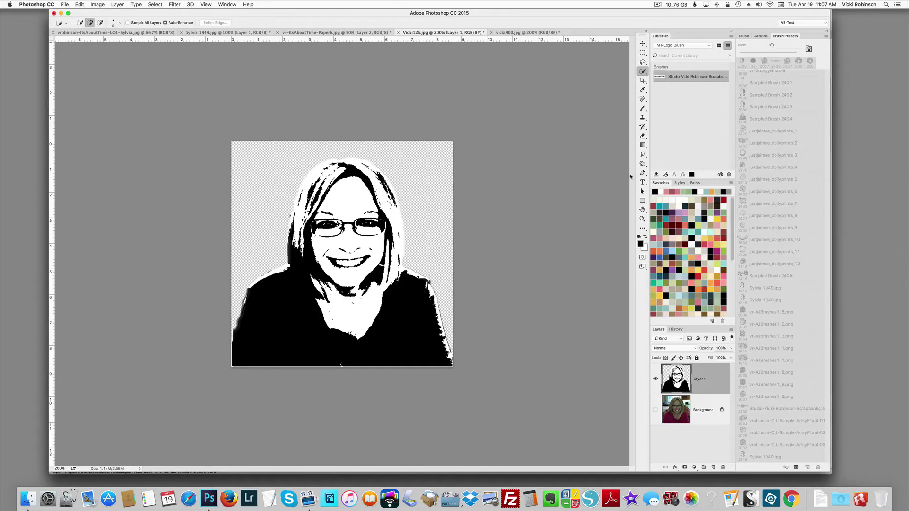
Step: Move a copy of the threshold portrait of the woman with glasses onto the textured paper document, just right of its centre
key("v")
left_click_drag(347, 176, 385, 145)
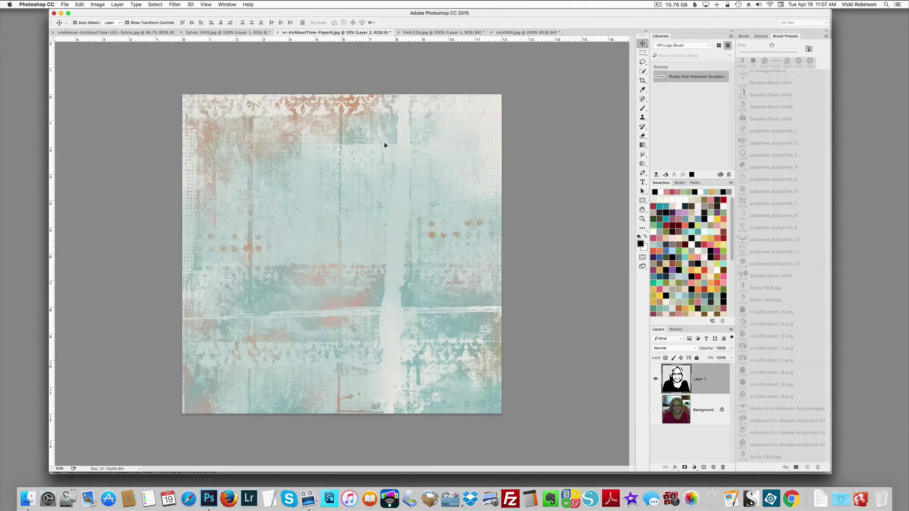
left_click_drag(404, 264, 405, 265)
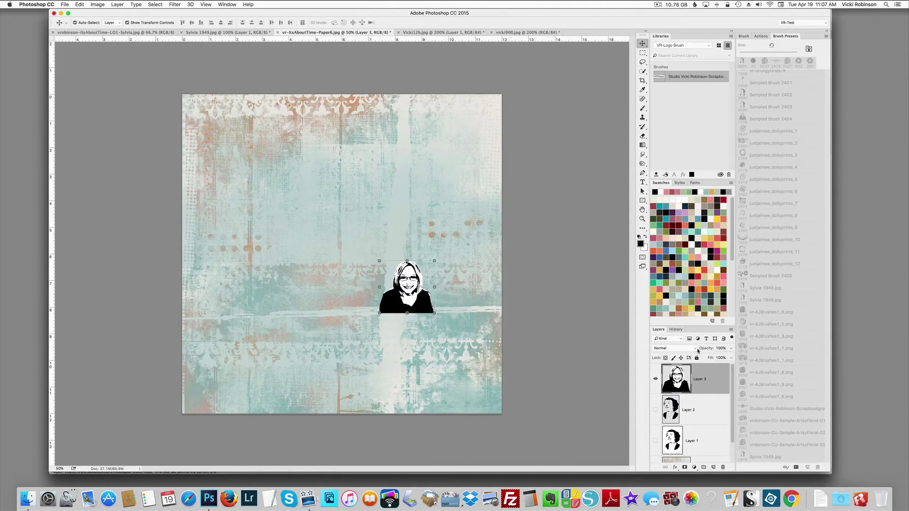
Step: Set the new portrait layer's blend mode to Multiply and enlarge it toward the paper's lower left, keeping its upper-right corner fixed
left_click(695, 349)
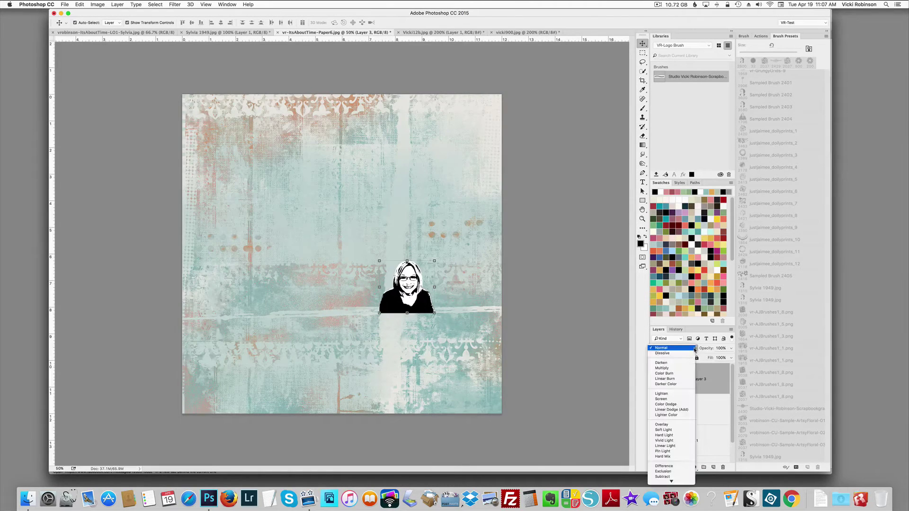
left_click(662, 366)
left_click_drag(379, 313, 287, 399)
left_click(375, 22)
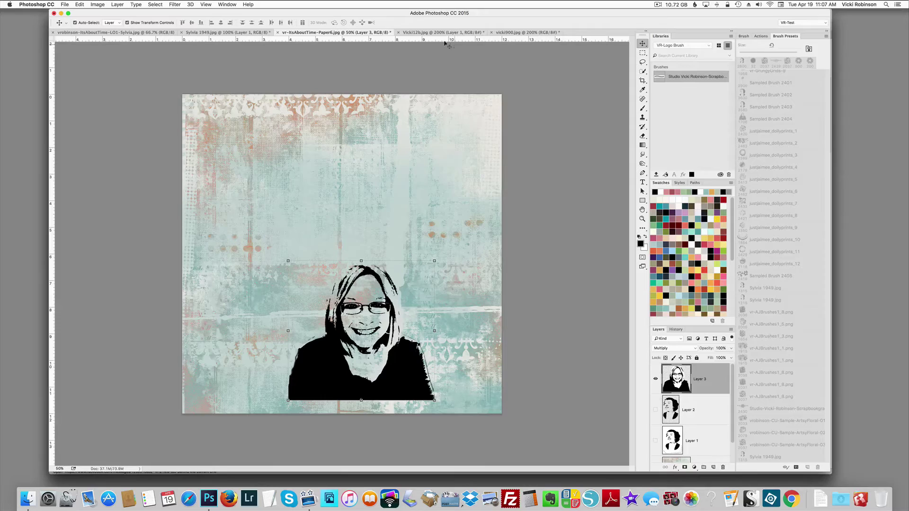
Step: Bring up the document with the photo of the woman in white holding a bouquet
left_click(507, 32)
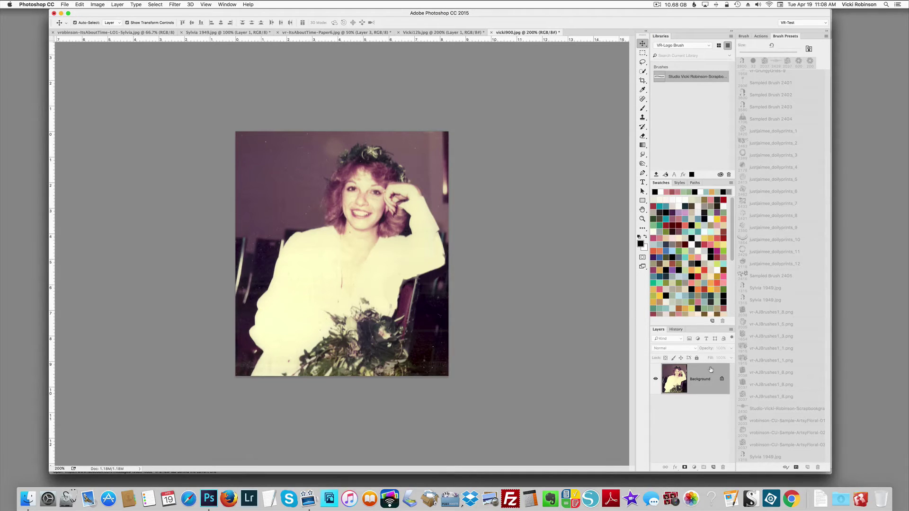
Step: Duplicate the background layer of the photo of the woman in white and hide the original background
key("super+j")
left_click(655, 409)
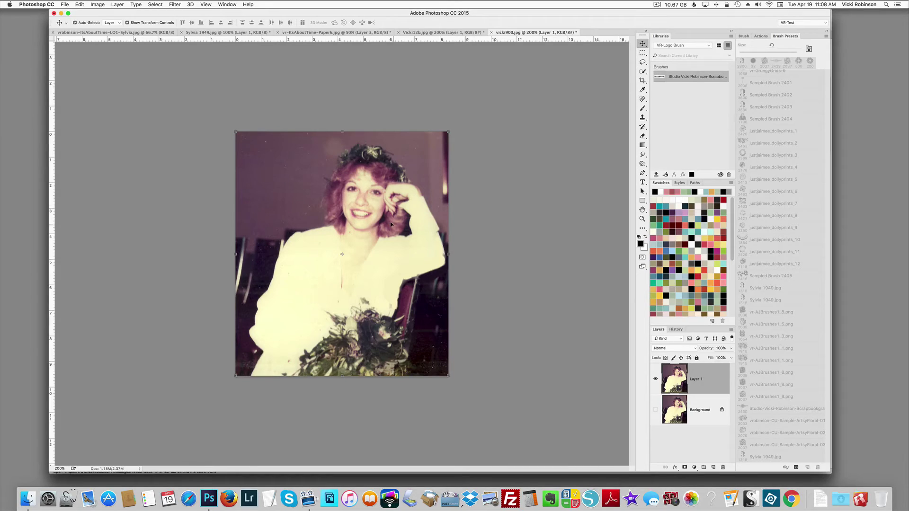
left_click(95, 5)
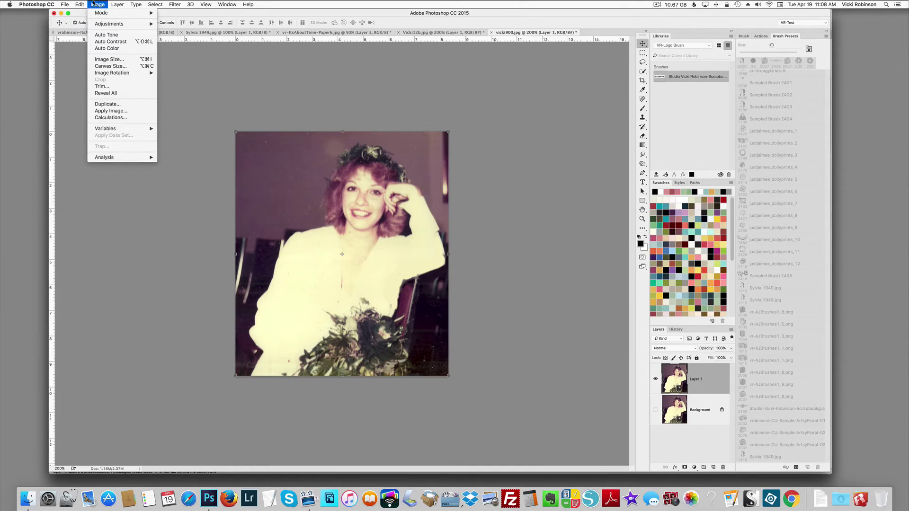
mouse_move(100, 13)
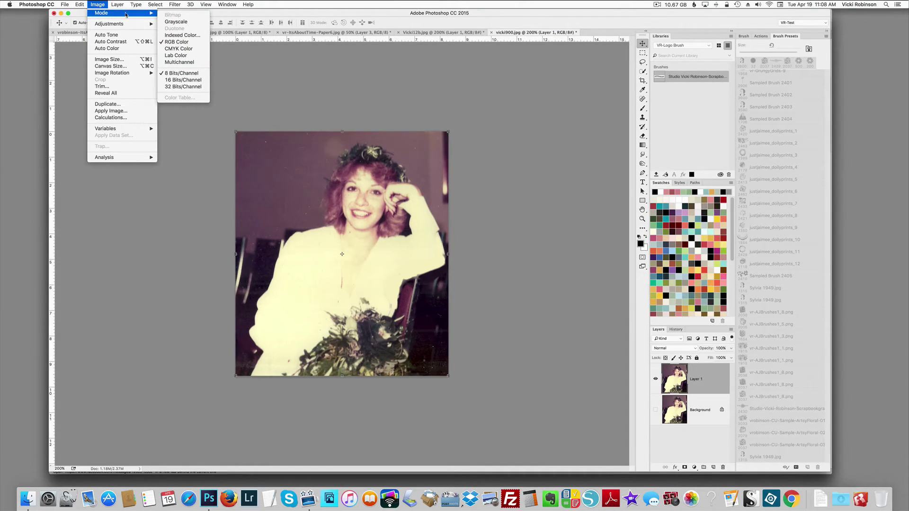
left_click(701, 379)
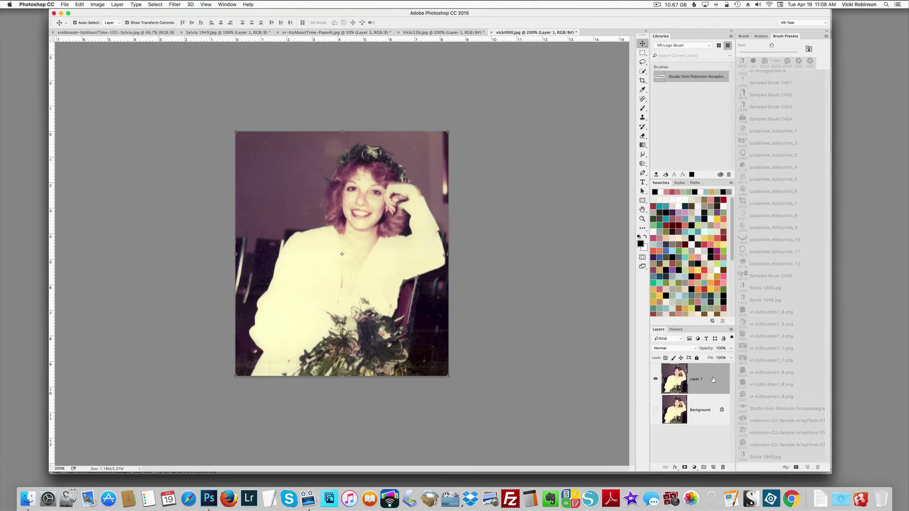
Step: Apply a Brightness/Contrast adjustment that slightly lowers the duplicate layer's brightness and contrast
left_click(97, 5)
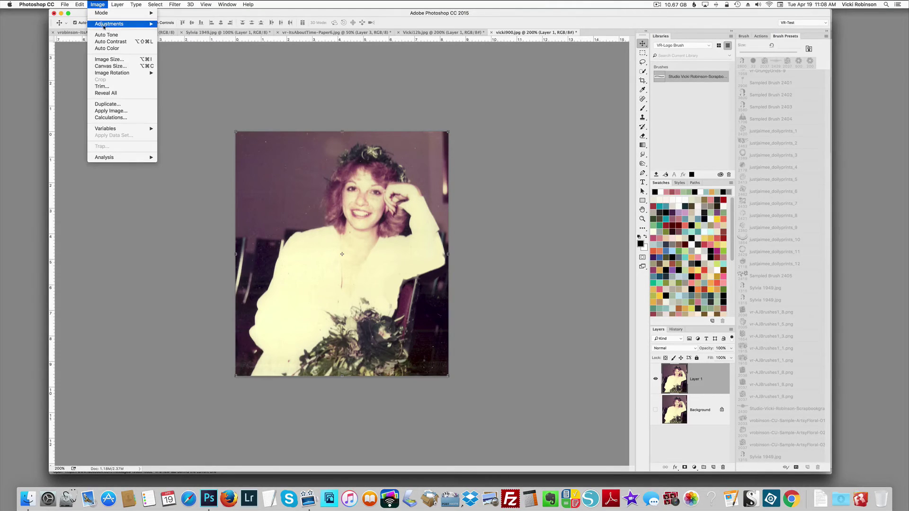
mouse_move(109, 23)
left_click(182, 23)
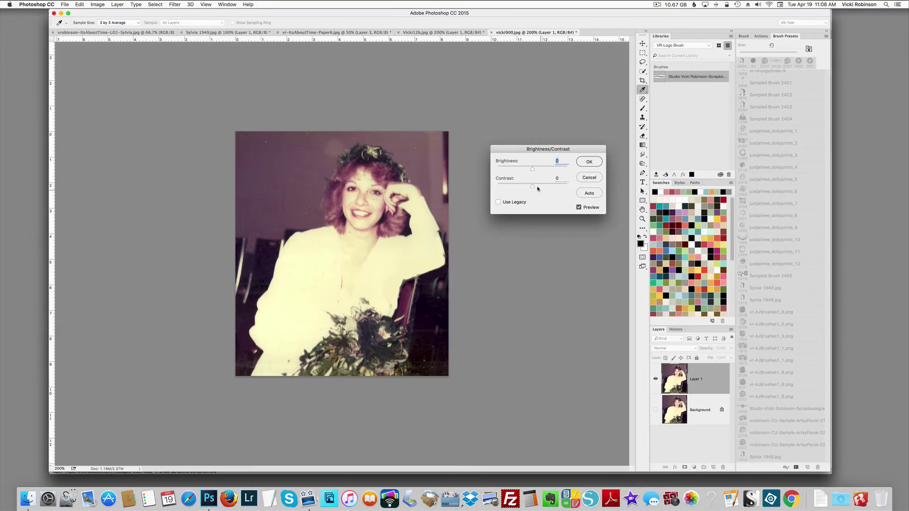
mouse_move(532, 185)
left_mouse_down()
mouse_move(522, 189)
mouse_move(567, 187)
mouse_move(531, 192)
mouse_move(528, 170)
left_mouse_up()
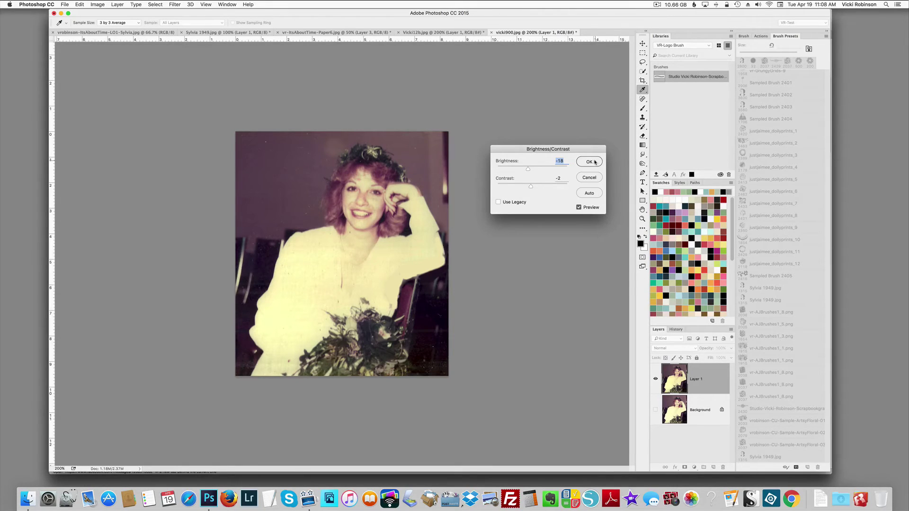
left_click_drag(531, 187, 524, 186)
left_click(589, 162)
key("v")
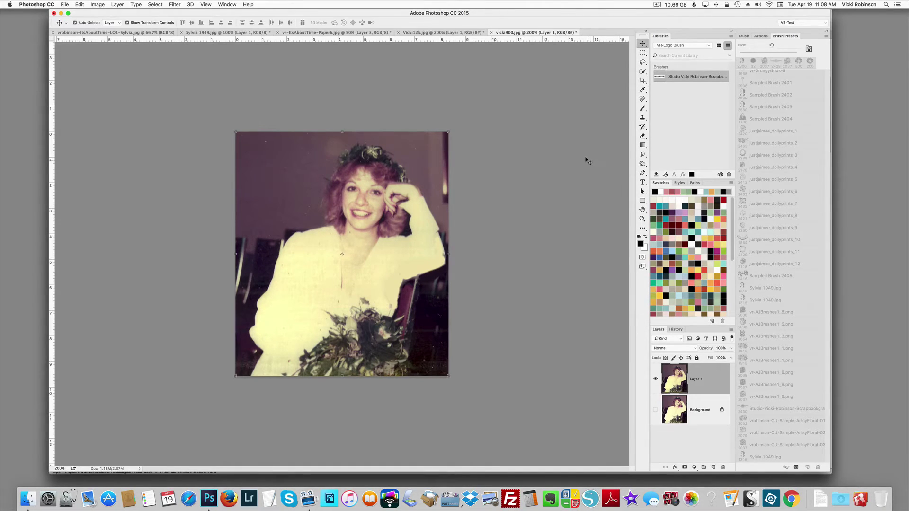
Step: Apply a Threshold adjustment with level 185 to the duplicate layer of the woman in white
left_click(98, 5)
mouse_move(123, 24)
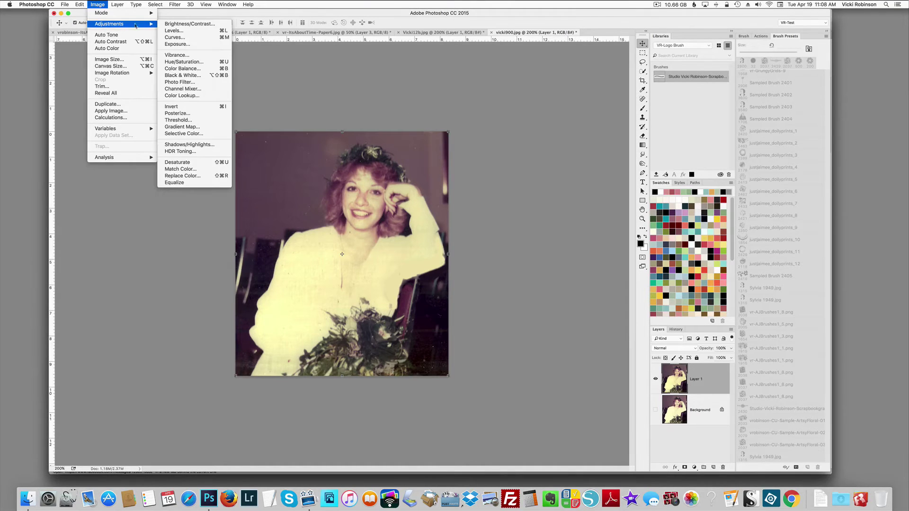
left_click(199, 120)
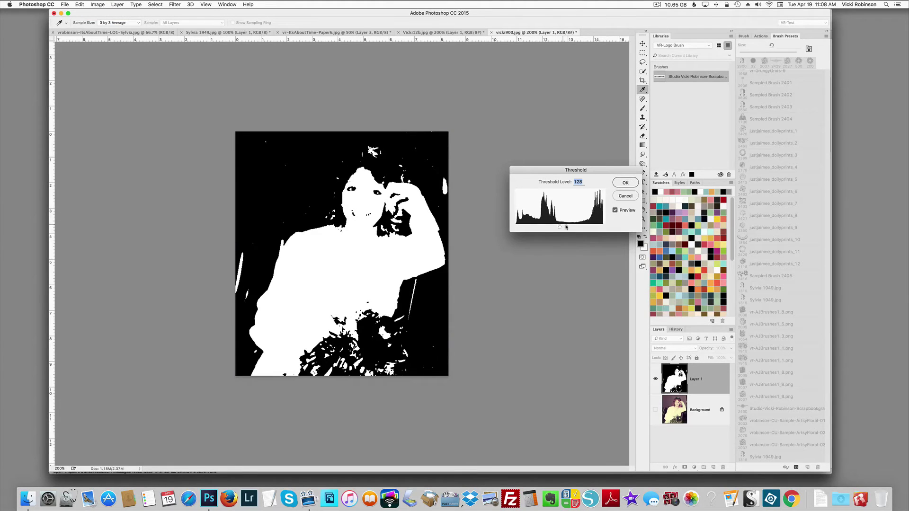
mouse_move(559, 227)
left_mouse_down()
mouse_move(549, 229)
mouse_move(577, 225)
left_mouse_up()
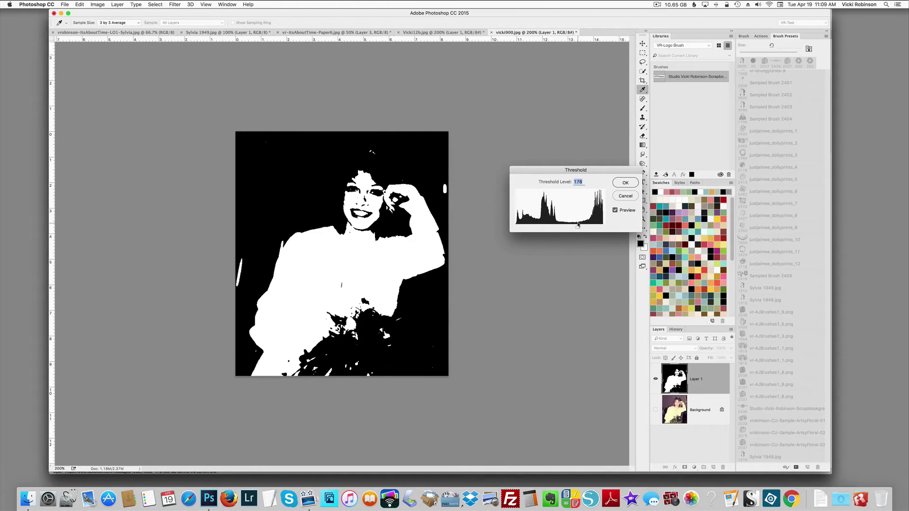
left_click_drag(578, 226, 579, 225)
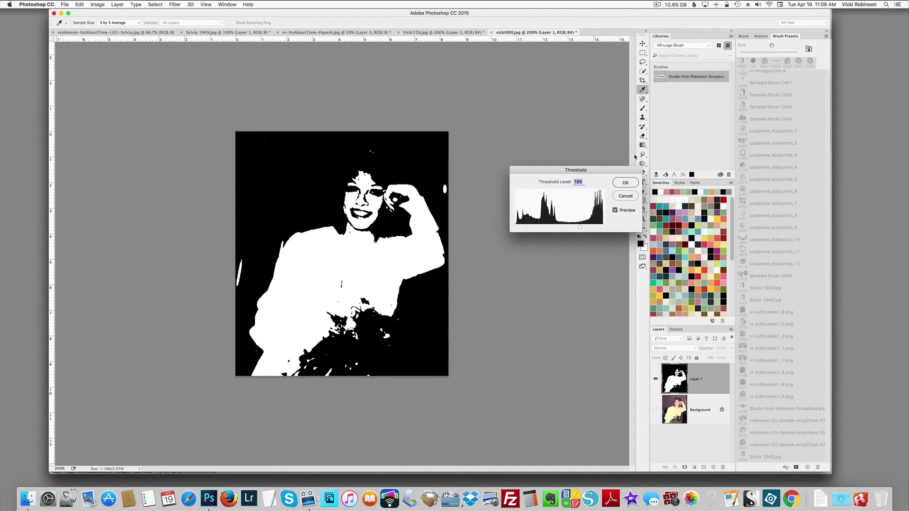
left_click(626, 182)
key("v")
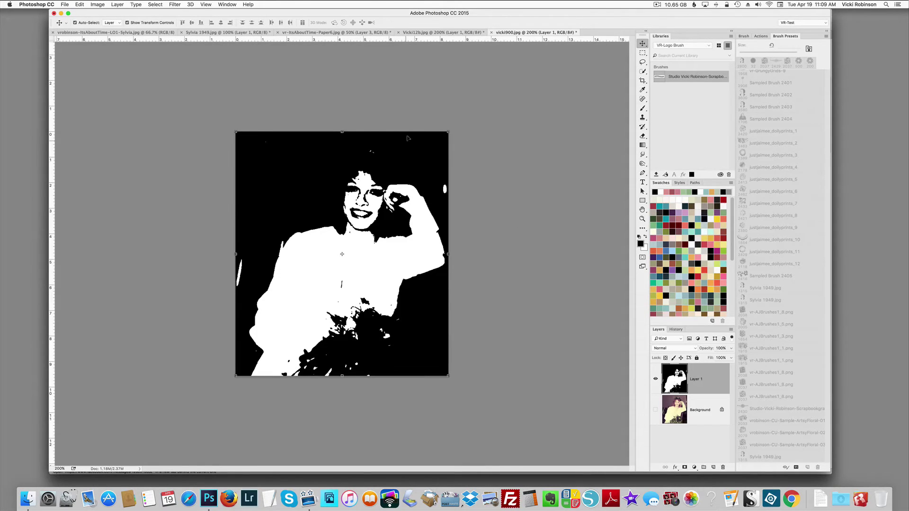
Step: Move a copy of the bouquet threshold portrait onto the textured paper document and hide the layer of the woman with glasses
left_click_drag(407, 156, 364, 30)
left_click_drag(406, 170, 415, 190)
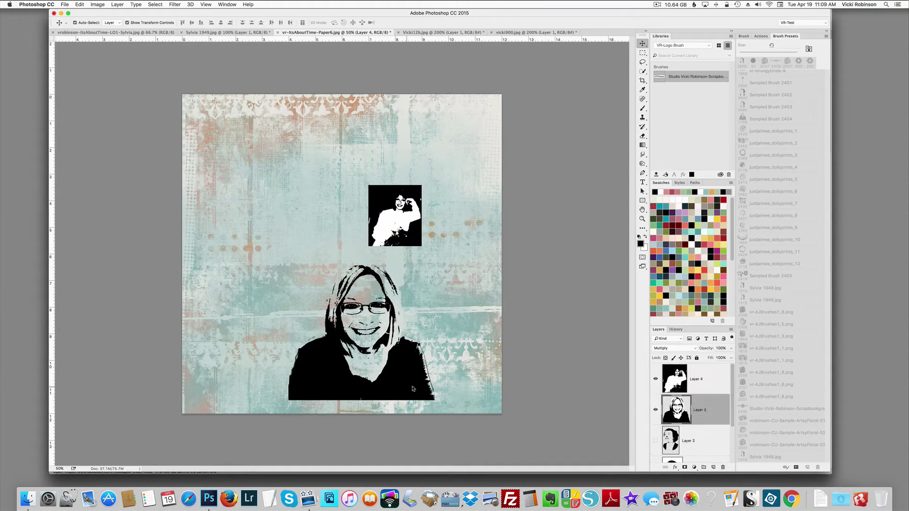
left_click(707, 410)
left_click(655, 409)
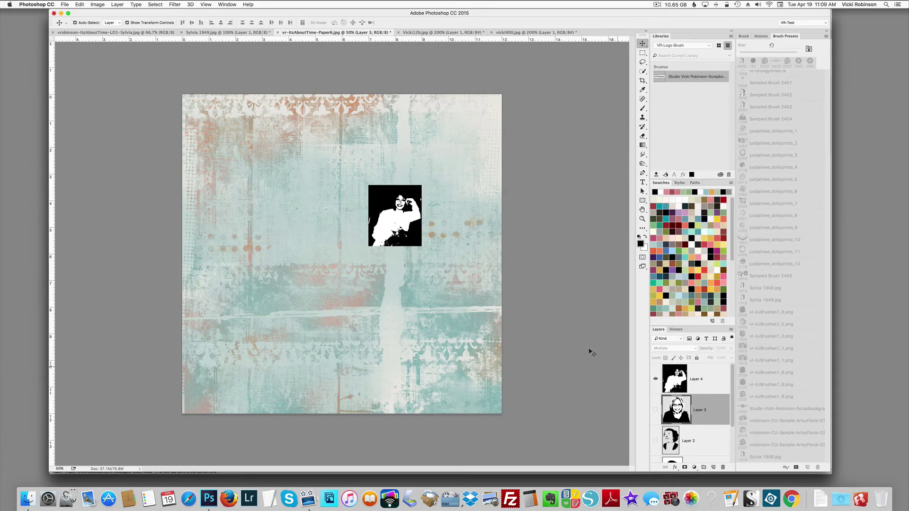
Step: Enlarge the bouquet portrait toward the paper's lower left, keeping its upper-right corner fixed
left_click(413, 240)
left_click_drag(366, 246, 276, 351)
left_click(375, 23)
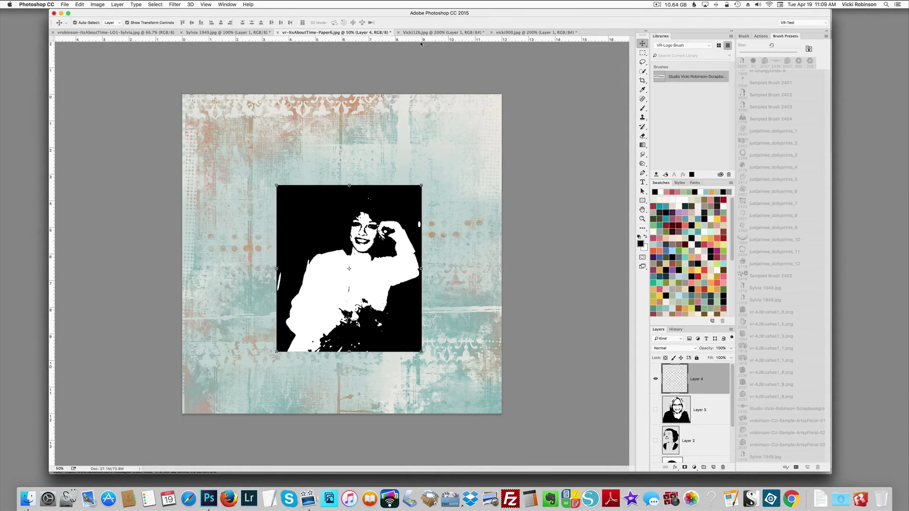
Step: Compare the glasses portrait with the bouquet portrait on the paper by toggling their visibility, leaving only the bouquet portrait shown
left_click(655, 379)
left_click(655, 410)
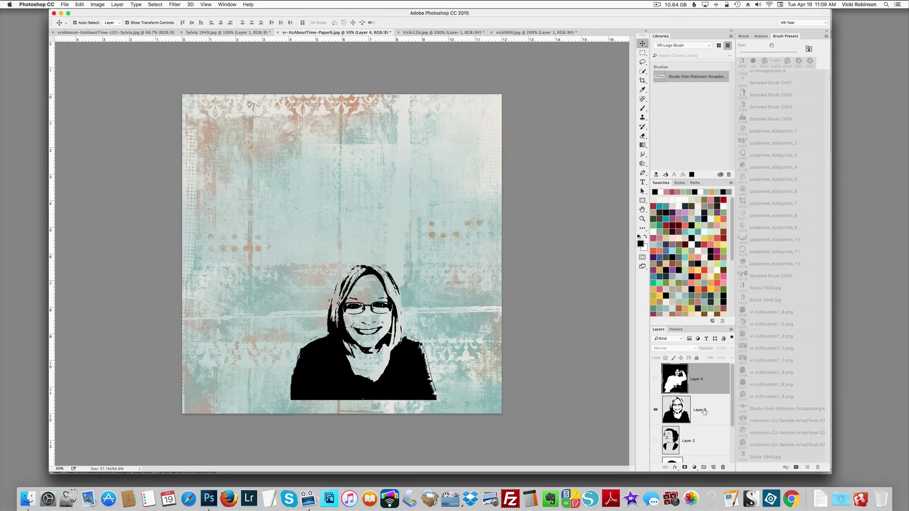
left_click(655, 408)
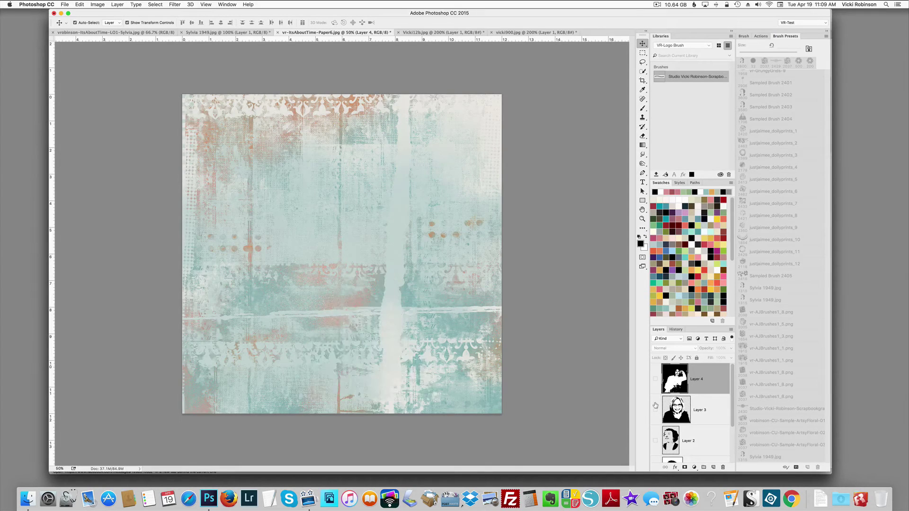
left_click(655, 378)
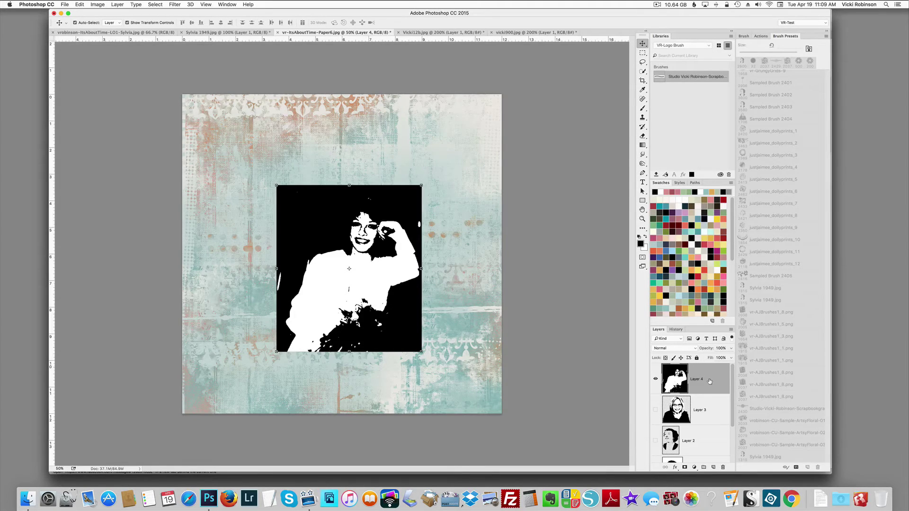
Step: Set the bouquet portrait layer's blend mode to Screen and scale it up about 137% to the paper's lower edge
left_click(694, 350)
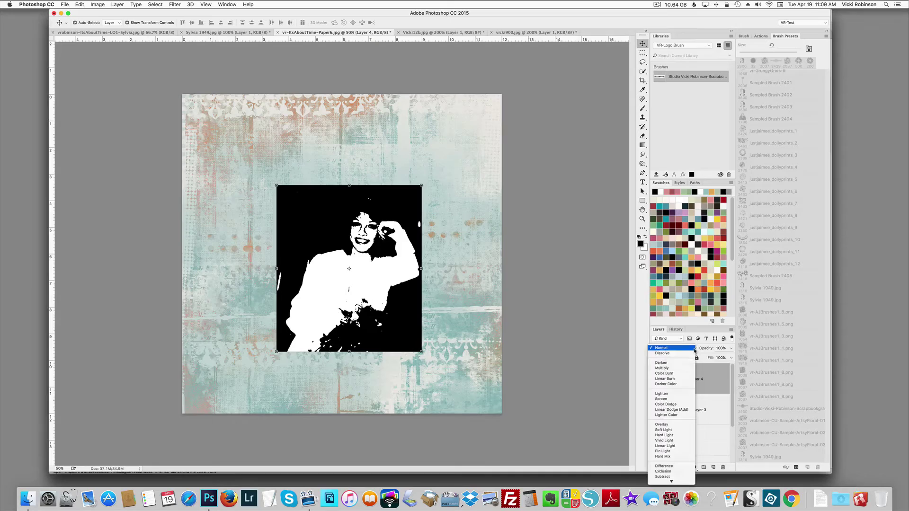
left_click(670, 399)
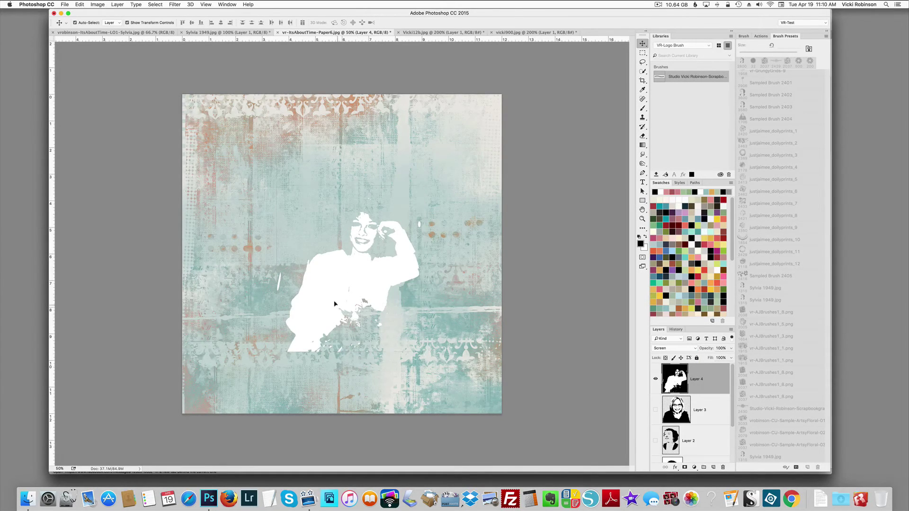
left_click_drag(275, 351, 218, 414)
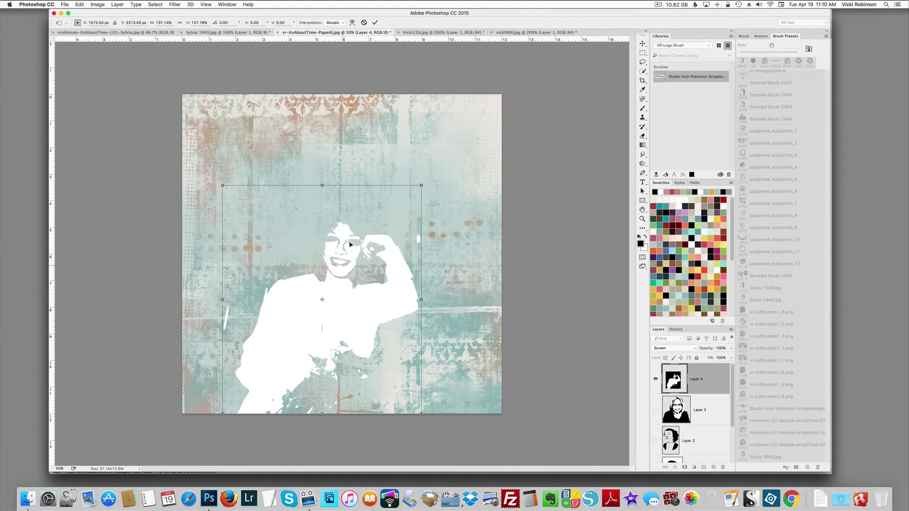
left_click(374, 23)
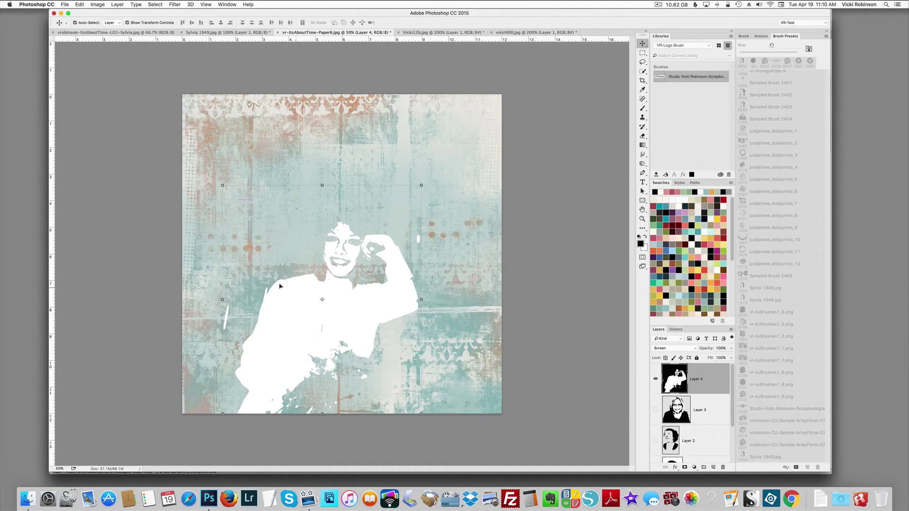
Step: Erase the stray white marks beside the woman's shoulder, near her raised hand and below the bouquet
key("e")
left_click_drag(226, 308, 224, 331)
left_click_drag(418, 234, 417, 242)
left_click(362, 376)
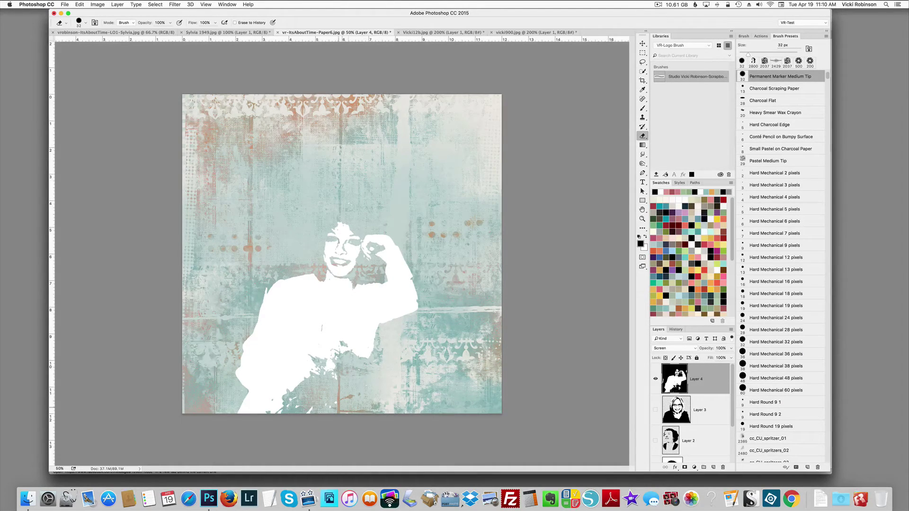
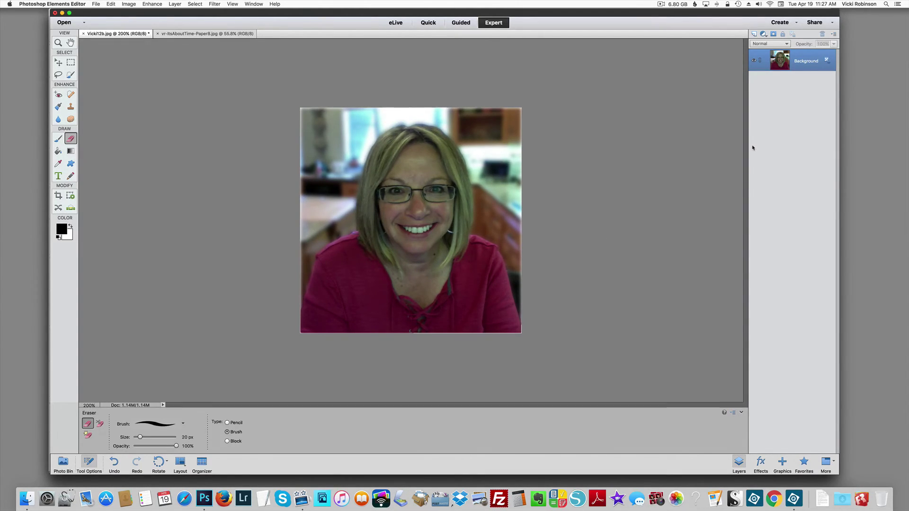
Step: In Photoshop Elements, duplicate the background layer of the photo of the woman with glasses and hide the original
key("super+j")
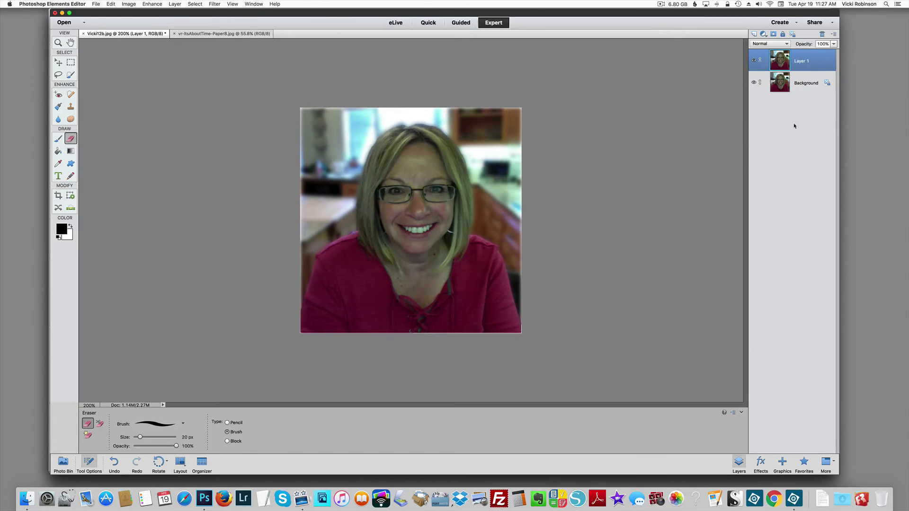
left_click(753, 83)
Step: Brighten the duplicate layer with a Brightness/Contrast adjustment, using brightness 40 and contrast 0
left_click(126, 5)
mouse_move(152, 5)
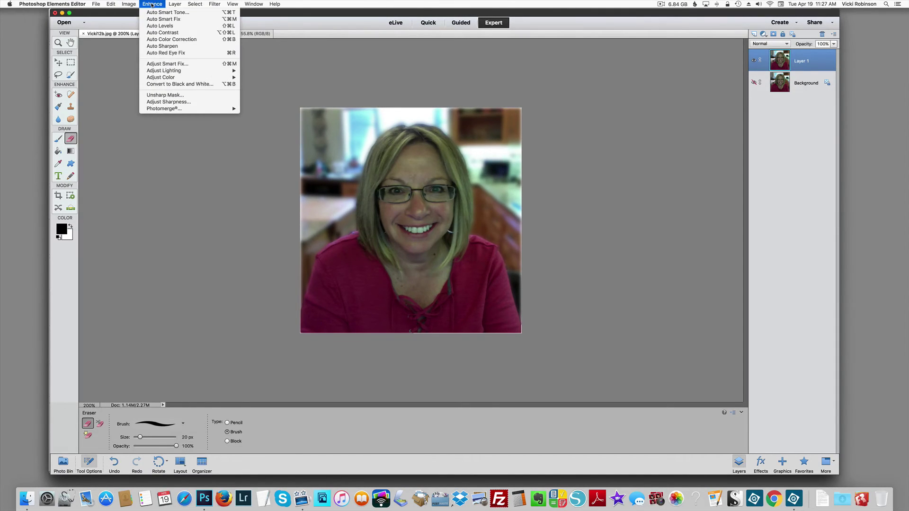
mouse_move(160, 71)
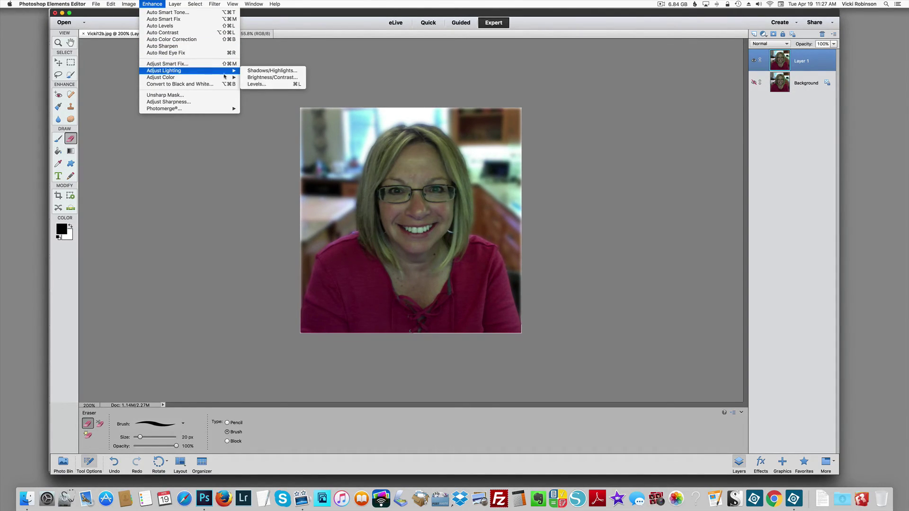
left_click(257, 78)
left_click_drag(434, 323, 434, 341)
left_click(520, 305)
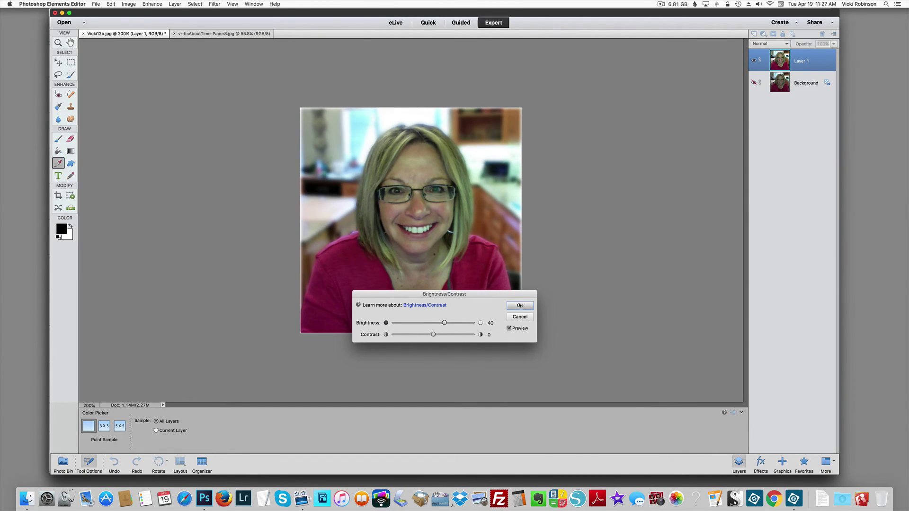
key("e")
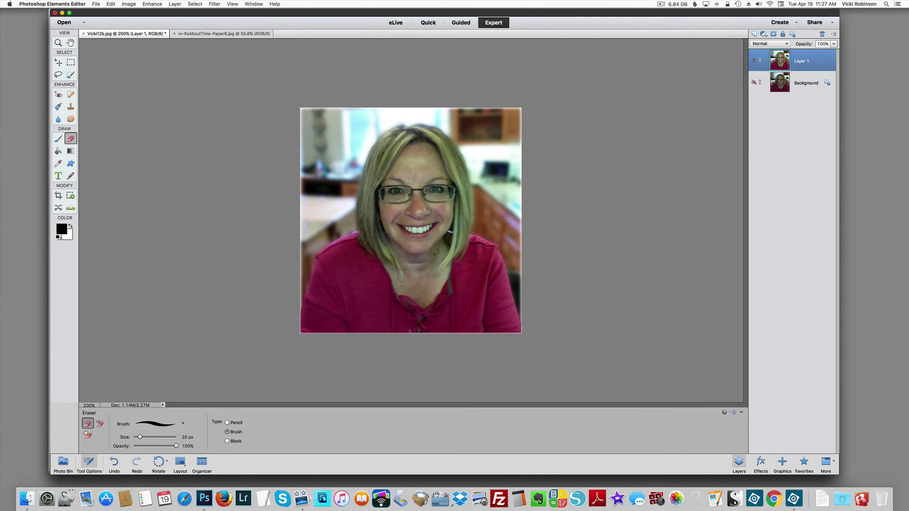
Step: Convert the brightened duplicate layer to black and white with a Threshold adjustment at level 102
left_click(214, 4)
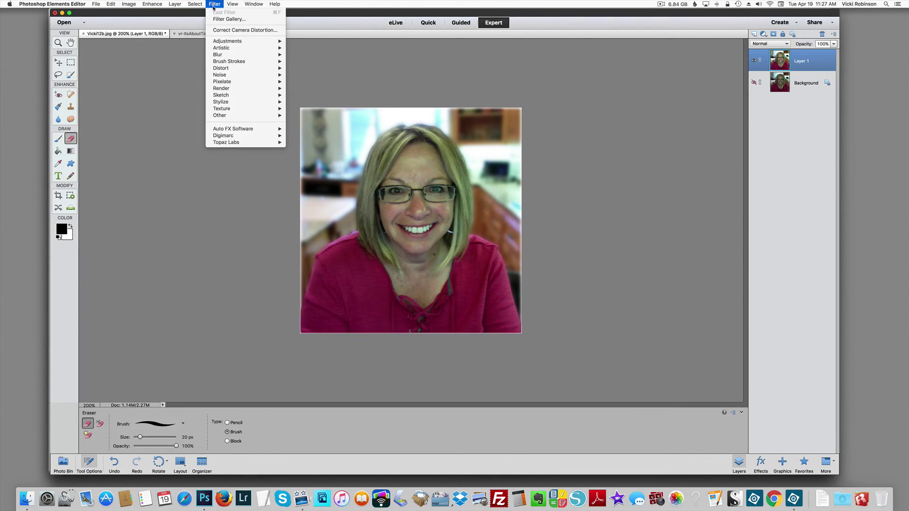
mouse_move(217, 42)
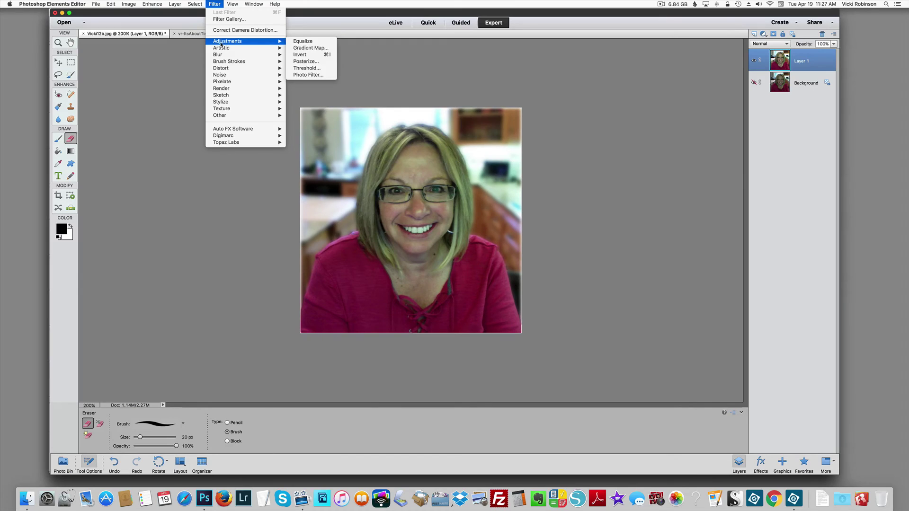
left_click(307, 68)
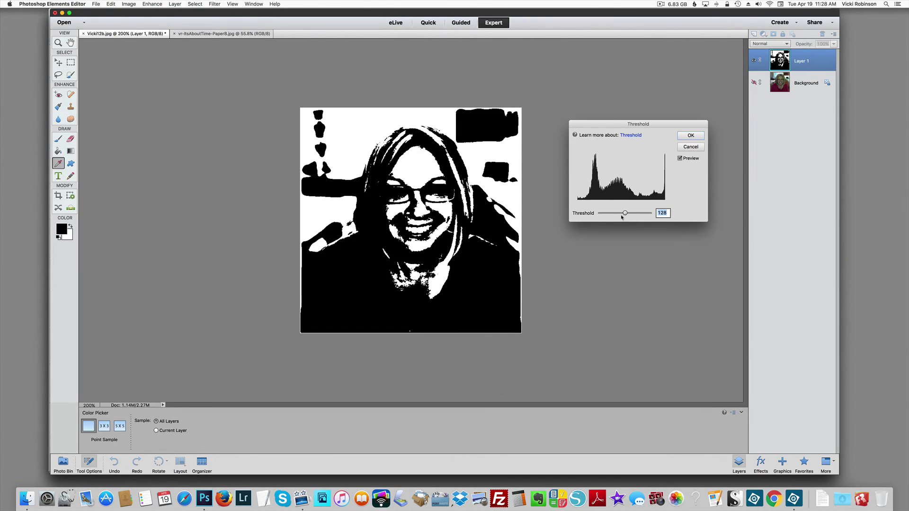
left_click_drag(624, 214, 619, 214)
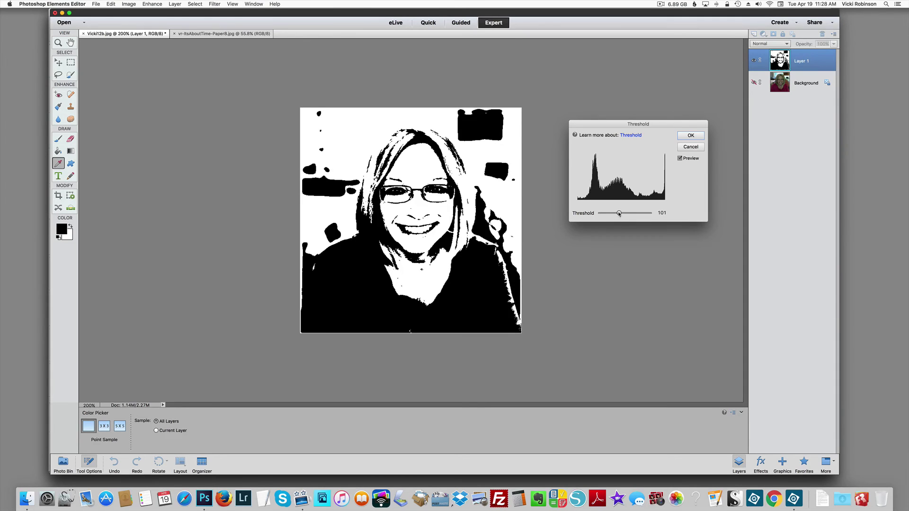
left_click_drag(618, 213, 619, 217)
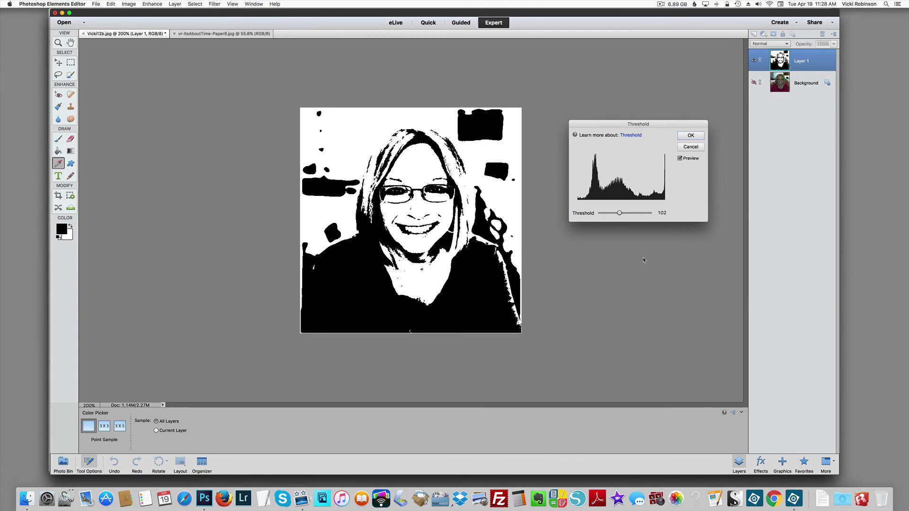
left_click(691, 136)
key("e")
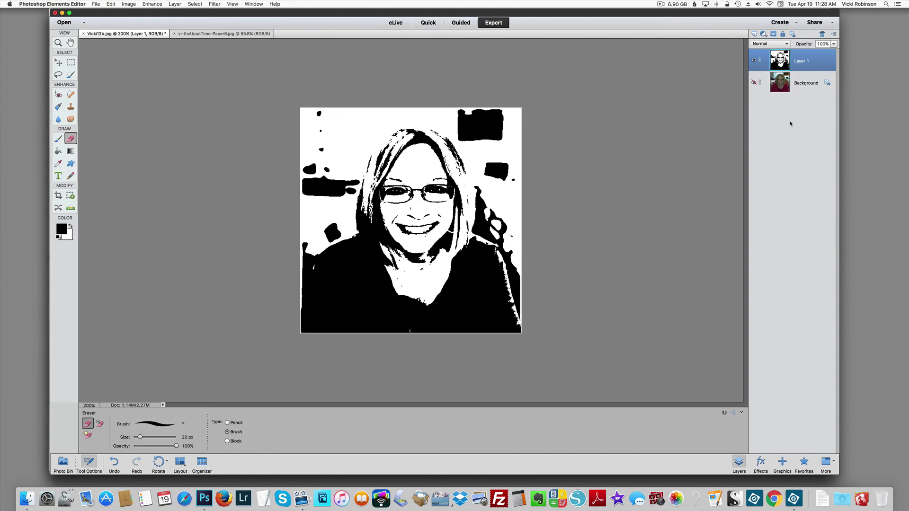
Step: Copy the black-and-white portrait layer into the textured paper document and place it near the middle
key("v")
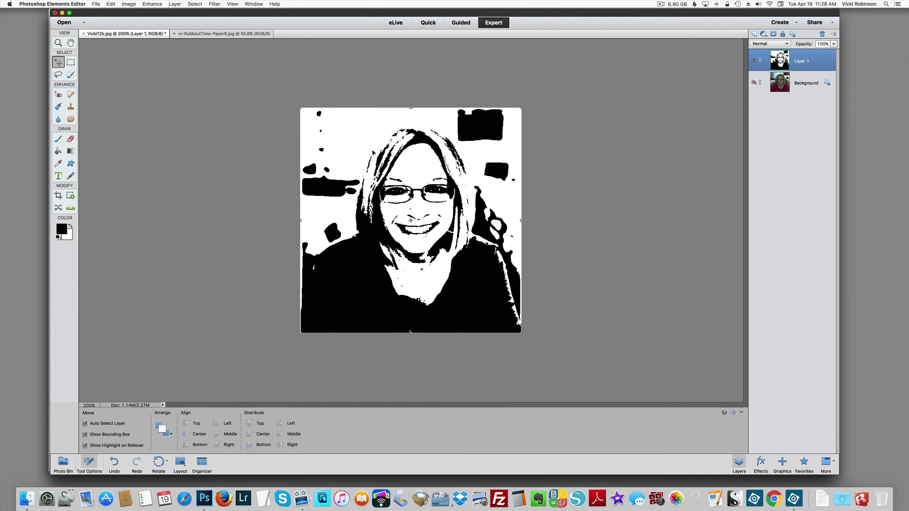
left_click_drag(417, 140, 251, 31)
left_click_drag(399, 179, 400, 182)
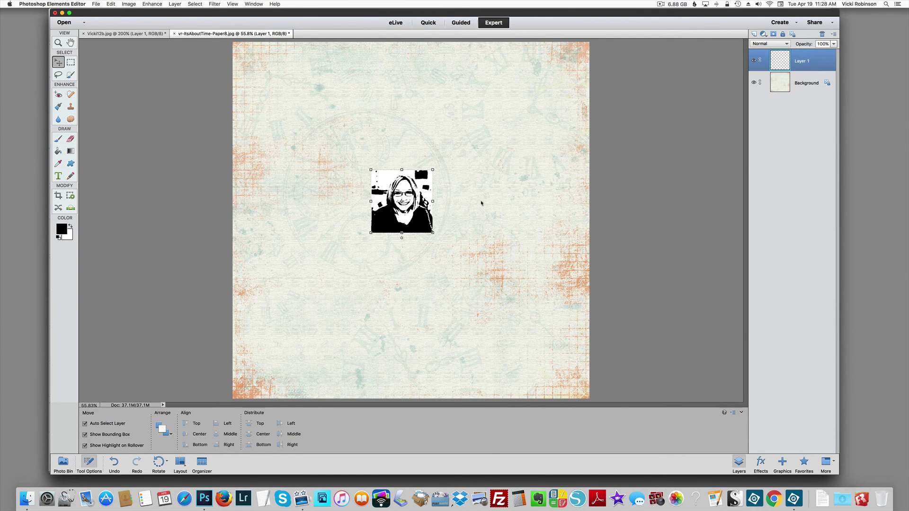
Step: Enlarge the portrait to about 236% by 227%, scale it by a further 131.71%, and set its blend mode to Multiply
left_click_drag(432, 232, 519, 314)
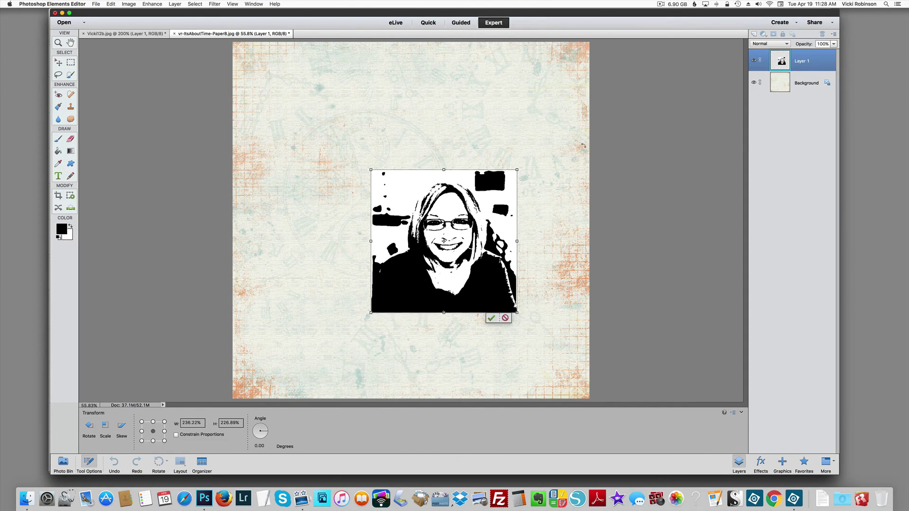
left_click(490, 318)
left_click_drag(516, 312, 563, 358)
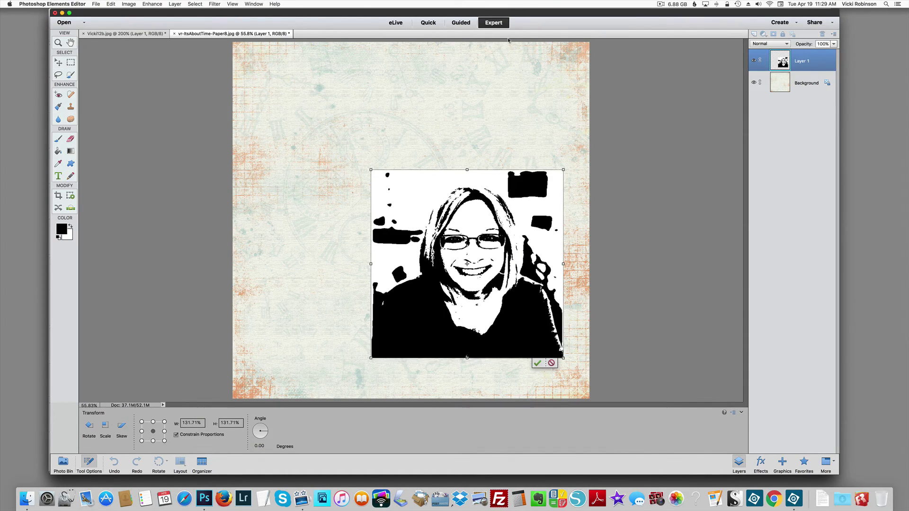
left_click(537, 363)
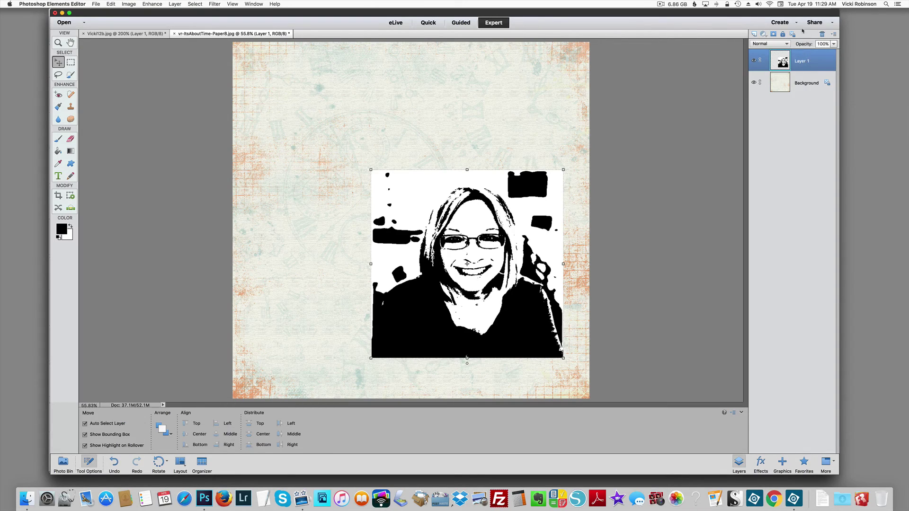
left_click(788, 44)
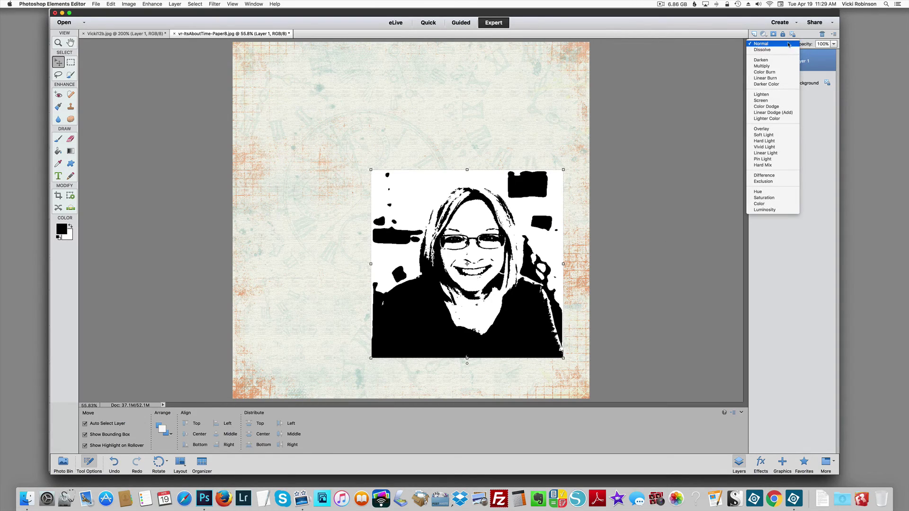
left_click(775, 66)
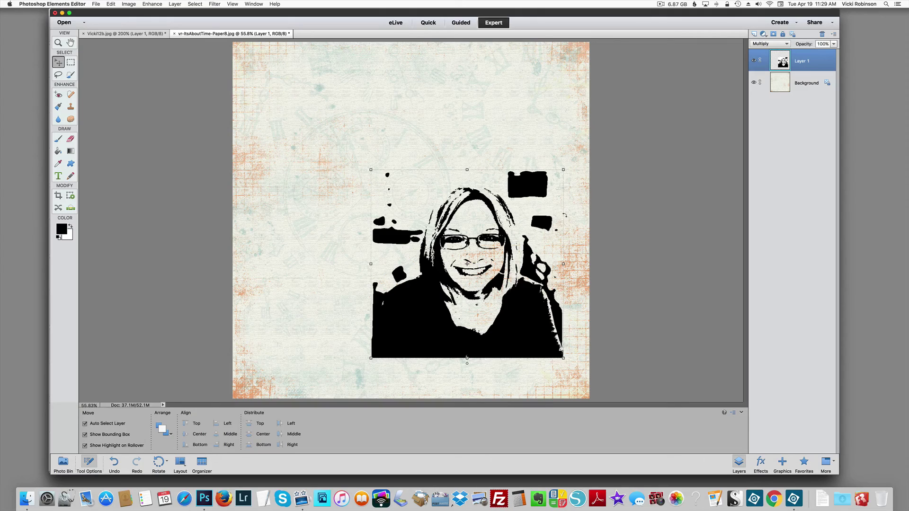
Step: Erase the black background shapes on both sides of the woman's head and shoulders with a 100 px eraser
key("e")
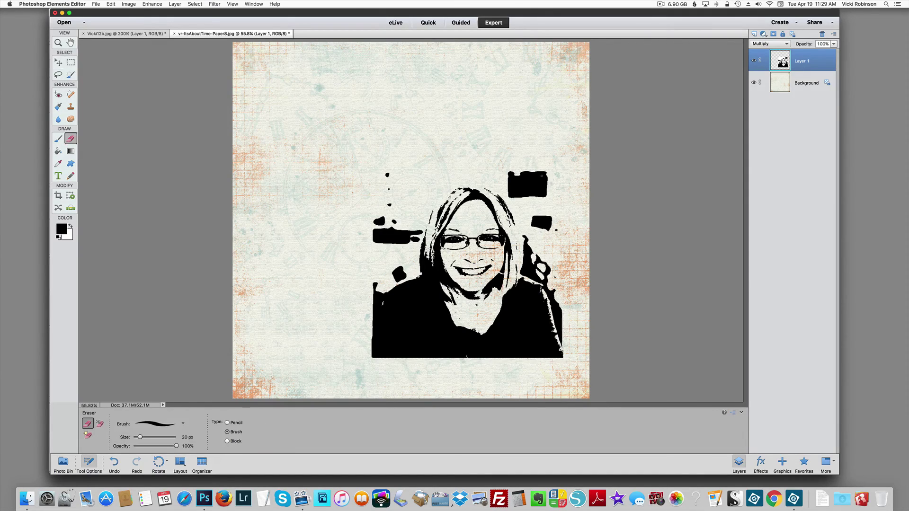
key("bracketright")
key("bracketright")
key("bracketright")
key("bracketright")
key("bracketright")
key("bracketright")
key("bracketright")
key("bracketright")
key("bracketright")
key("bracketright")
key("bracketright")
mouse_move(516, 176)
left_mouse_down()
mouse_move(511, 187)
mouse_move(524, 172)
mouse_move(539, 189)
mouse_move(542, 175)
mouse_move(536, 227)
mouse_move(558, 220)
mouse_move(547, 214)
left_mouse_up()
mouse_move(387, 174)
left_mouse_down()
mouse_move(378, 213)
mouse_move(389, 200)
mouse_move(402, 217)
mouse_move(400, 235)
mouse_move(412, 242)
mouse_move(418, 230)
mouse_move(391, 226)
mouse_move(390, 276)
mouse_move(370, 284)
mouse_move(400, 277)
mouse_move(373, 287)
mouse_move(385, 285)
mouse_move(367, 303)
mouse_move(373, 353)
left_mouse_up()
mouse_move(533, 236)
left_mouse_down()
mouse_move(524, 250)
mouse_move(540, 260)
mouse_move(523, 272)
mouse_move(540, 270)
mouse_move(568, 338)
mouse_move(548, 266)
mouse_move(566, 343)
mouse_move(556, 296)
mouse_move(522, 270)
left_mouse_up()
right_click(523, 263)
left_click(549, 240)
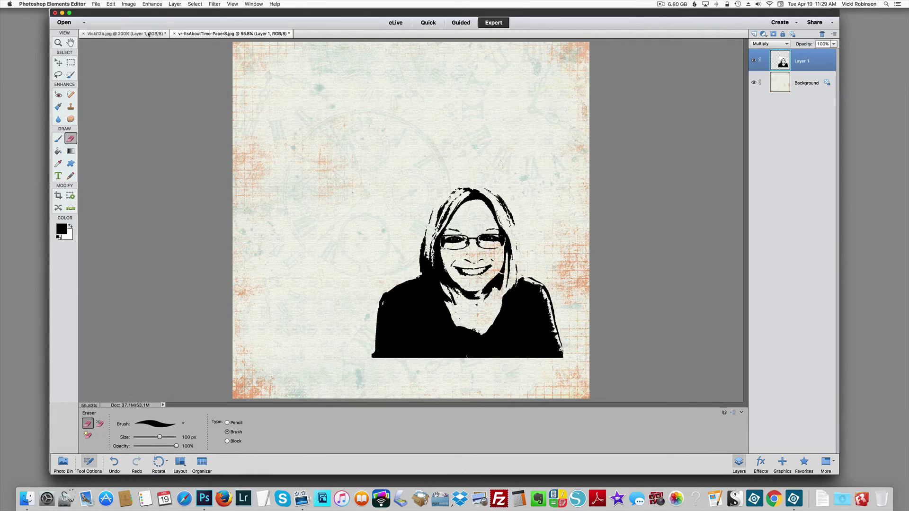
left_click(124, 34)
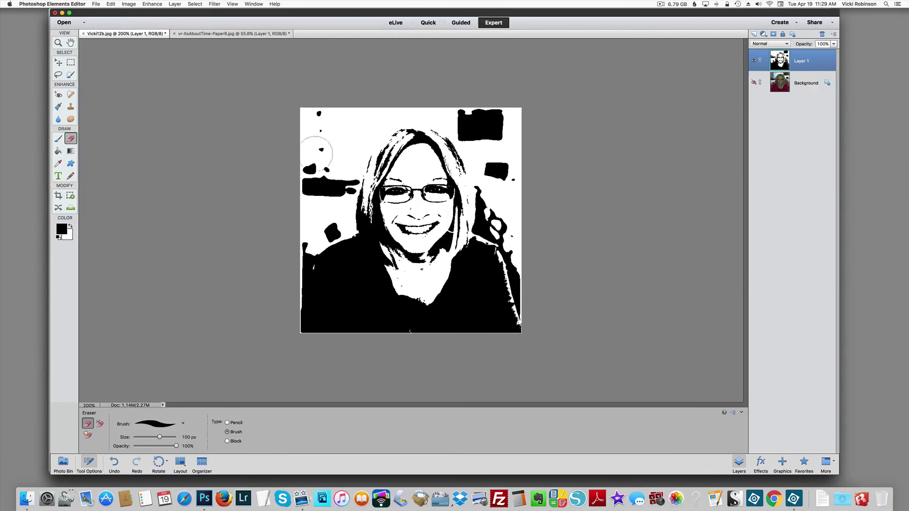
left_click(112, 5)
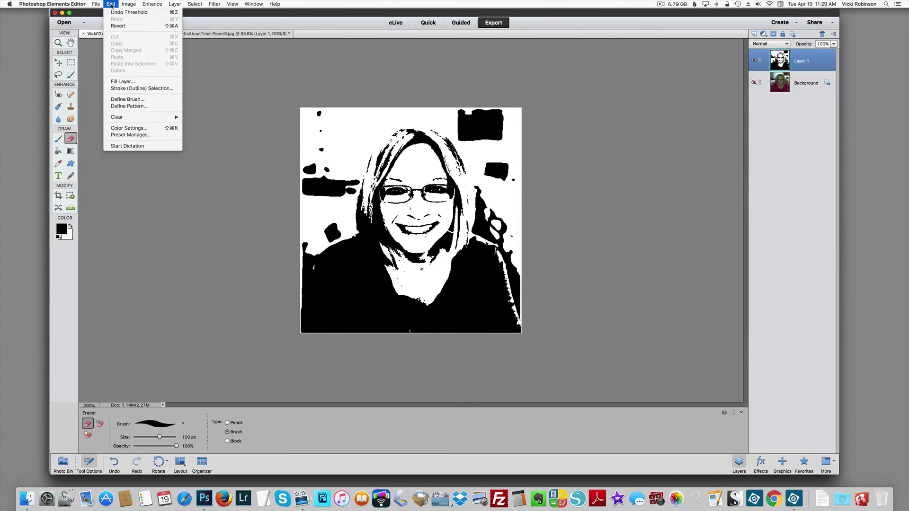
left_click(140, 100)
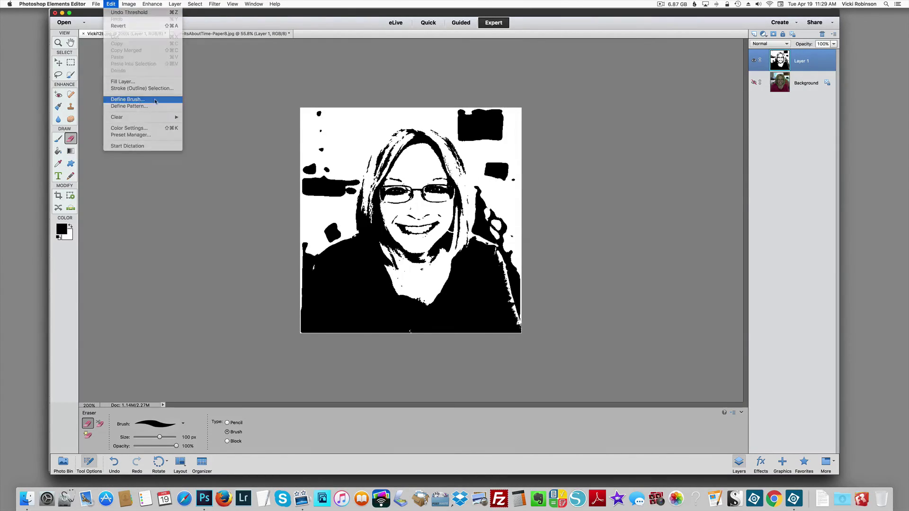
left_click(656, 238)
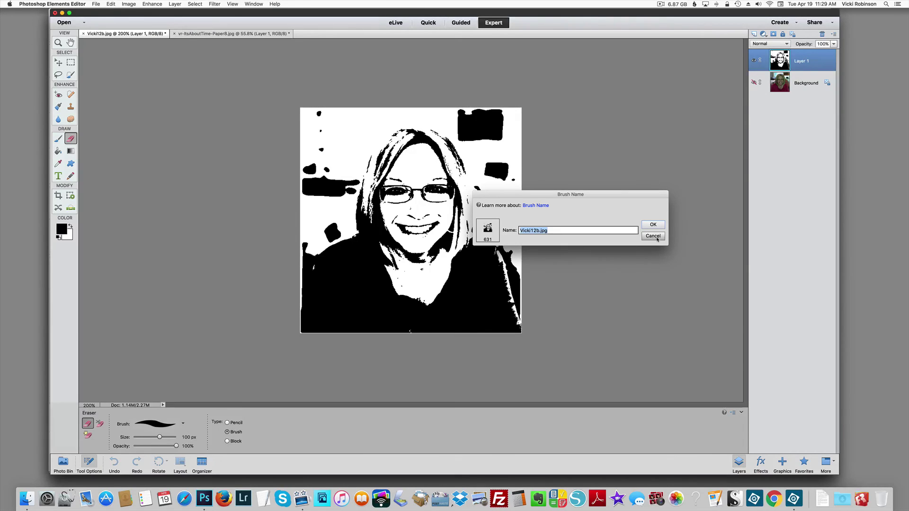